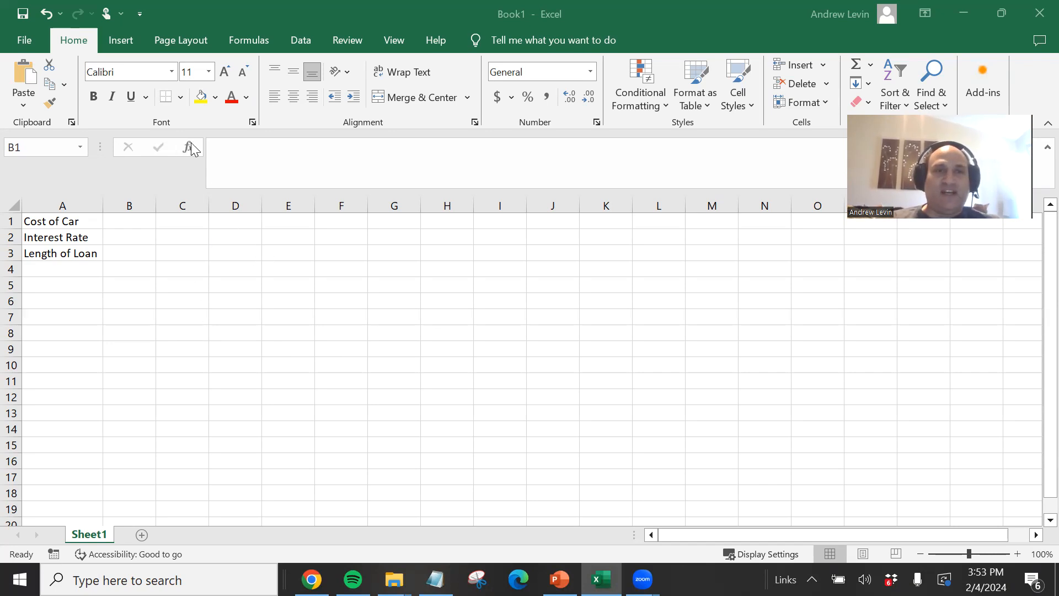
{"action": "left_click", "coordinate": [190, 160]}
{"action": "left_click", "coordinate": [187, 148]}
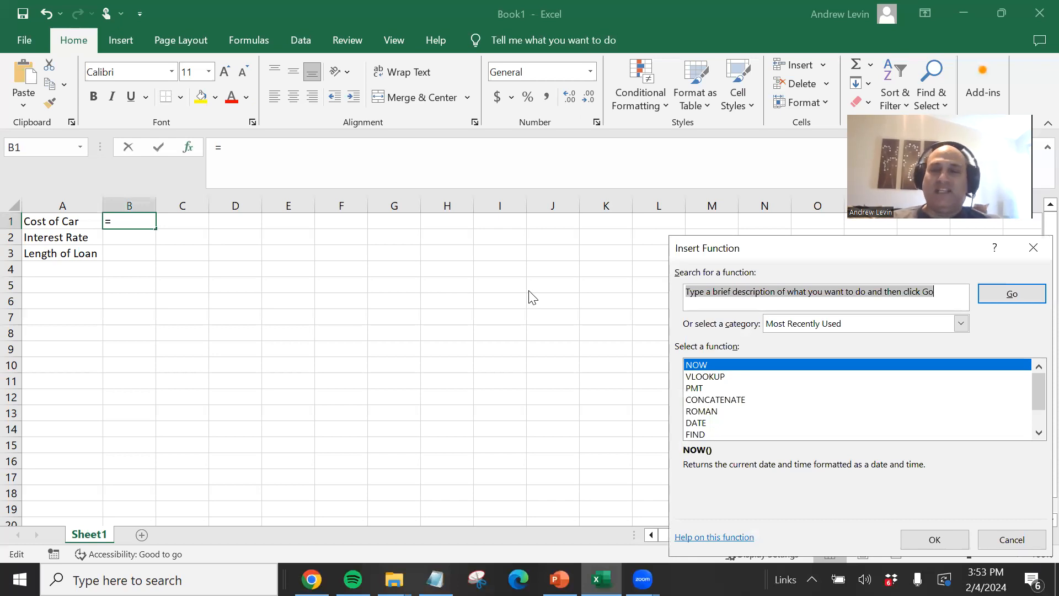
{"action": "left_click", "coordinate": [1010, 539]}
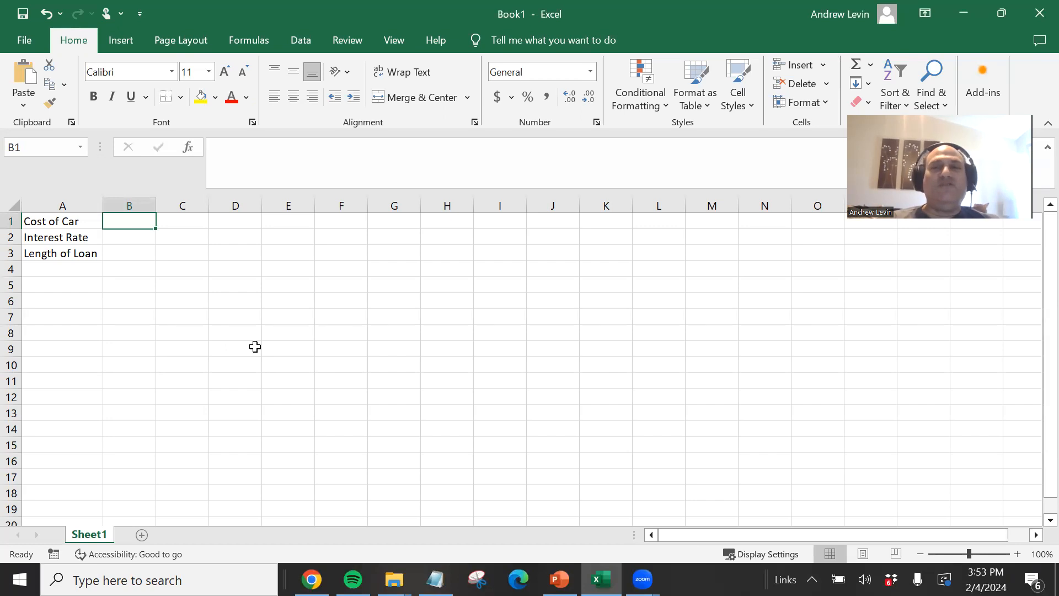
- Browse the full function list in the Insert Function dialog under the All category, then close it without inserting
{"action": "left_click", "coordinate": [189, 149]}
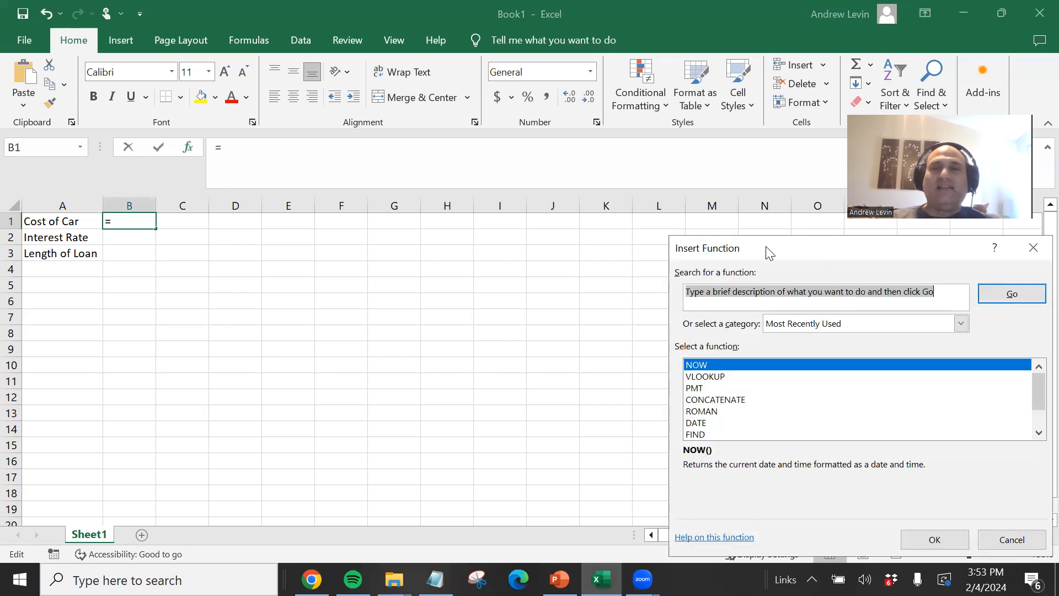
{"action": "left_click_drag", "start_coordinate": [770, 253], "coordinate": [297, 121]}
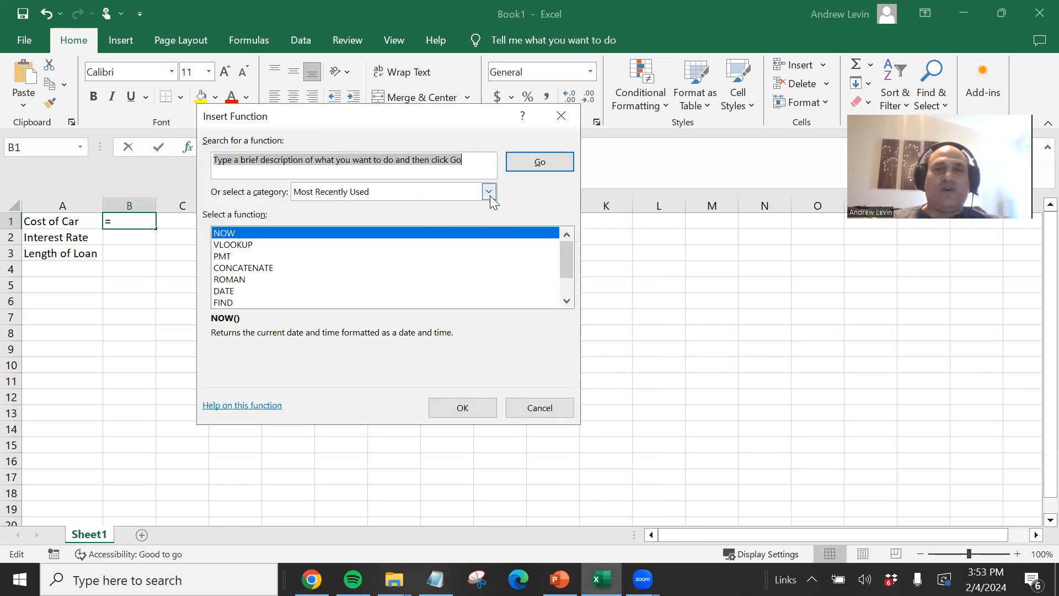
{"action": "left_click", "coordinate": [489, 197]}
{"action": "left_click", "coordinate": [409, 218]}
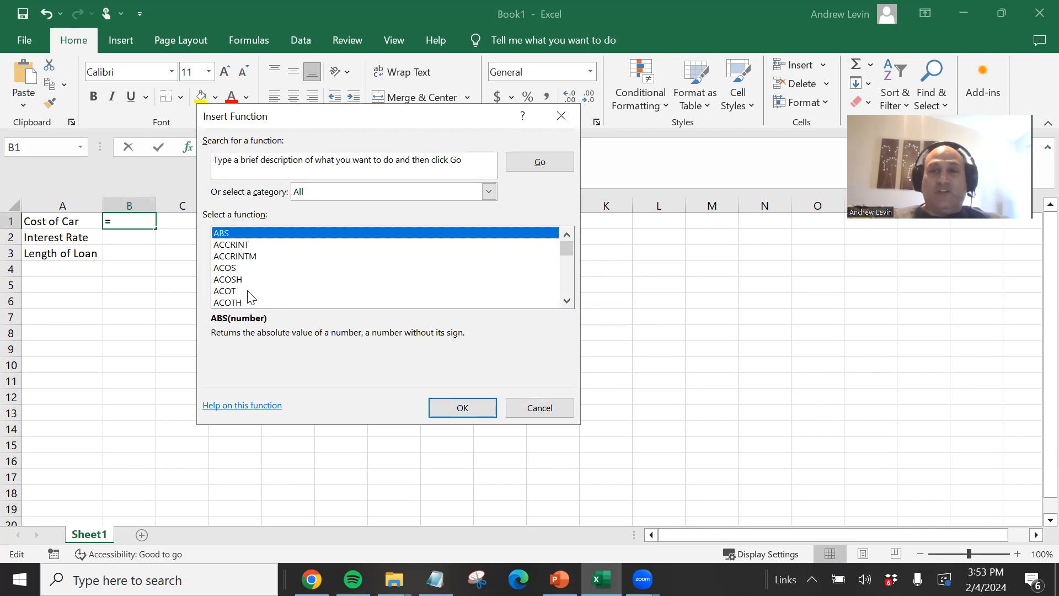
{"action": "left_click", "coordinate": [230, 270]}
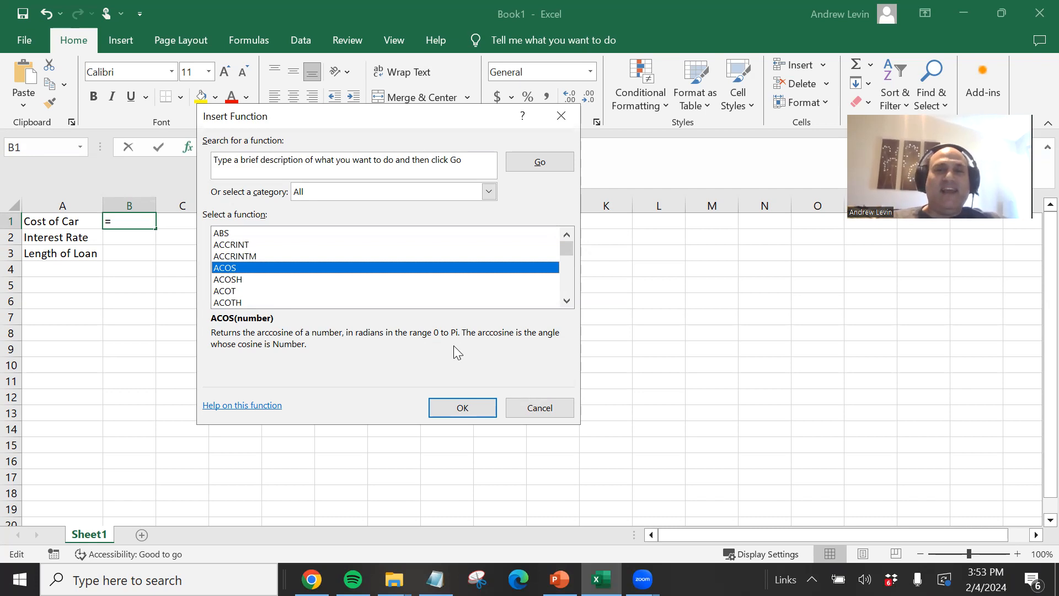
{"action": "left_click", "coordinate": [228, 280]}
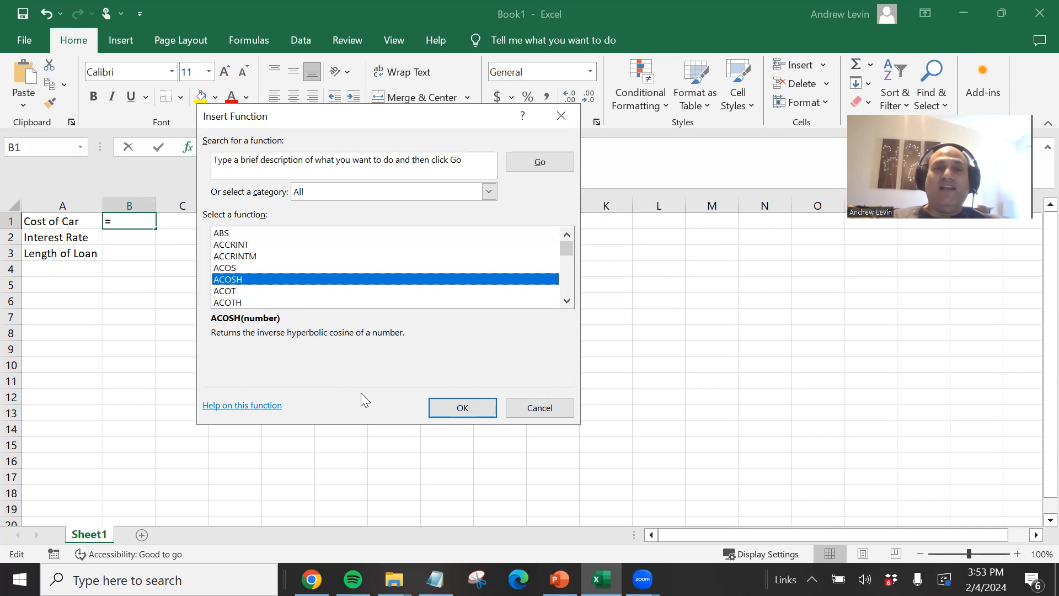
{"action": "left_click", "coordinate": [535, 407]}
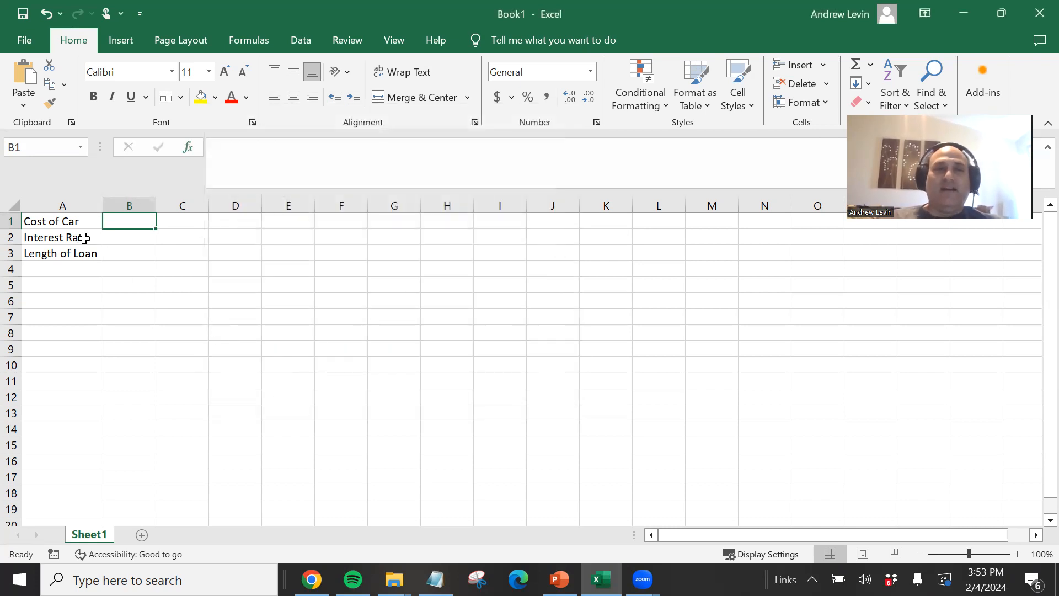
- Enter 10000 as the cost of the car in B1
{"action": "left_click", "coordinate": [110, 270]}
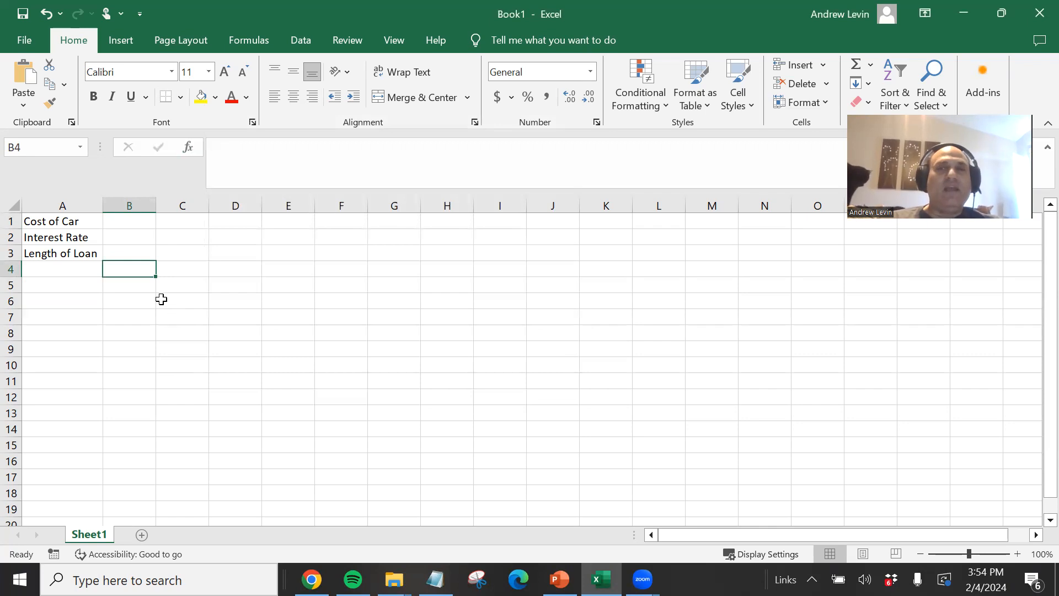
{"action": "left_click", "coordinate": [117, 223]}
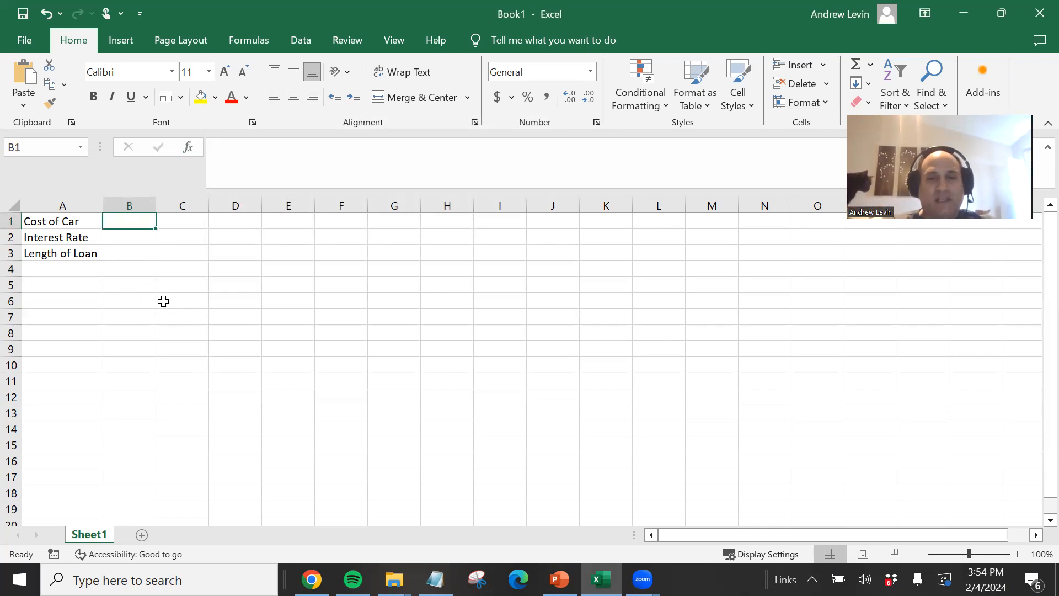
{"action": "type", "text": "10000"}
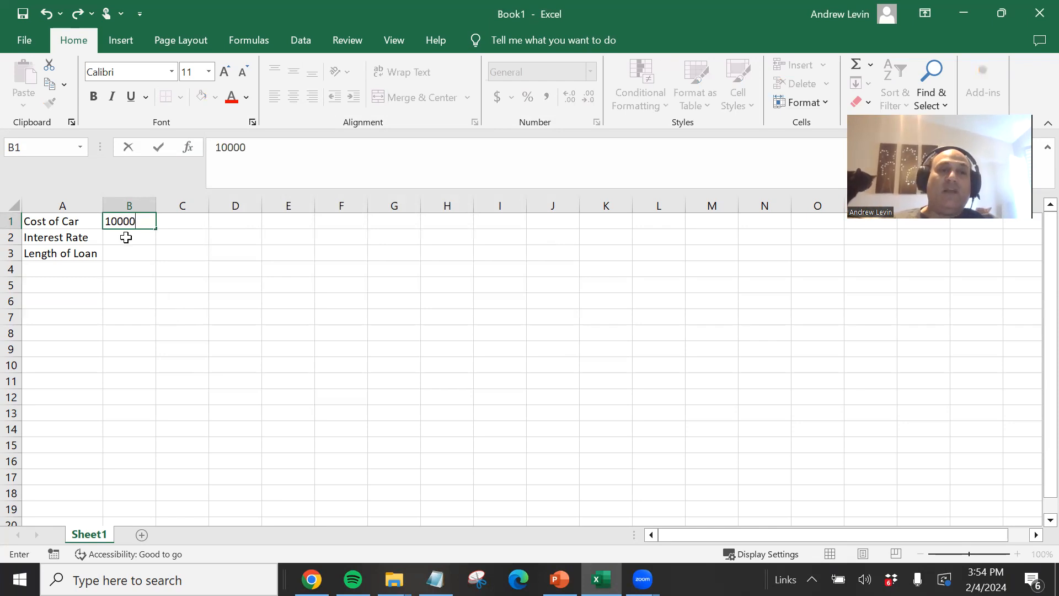
- Enter 7% as the interest rate in B2
{"action": "left_click", "coordinate": [127, 237]}
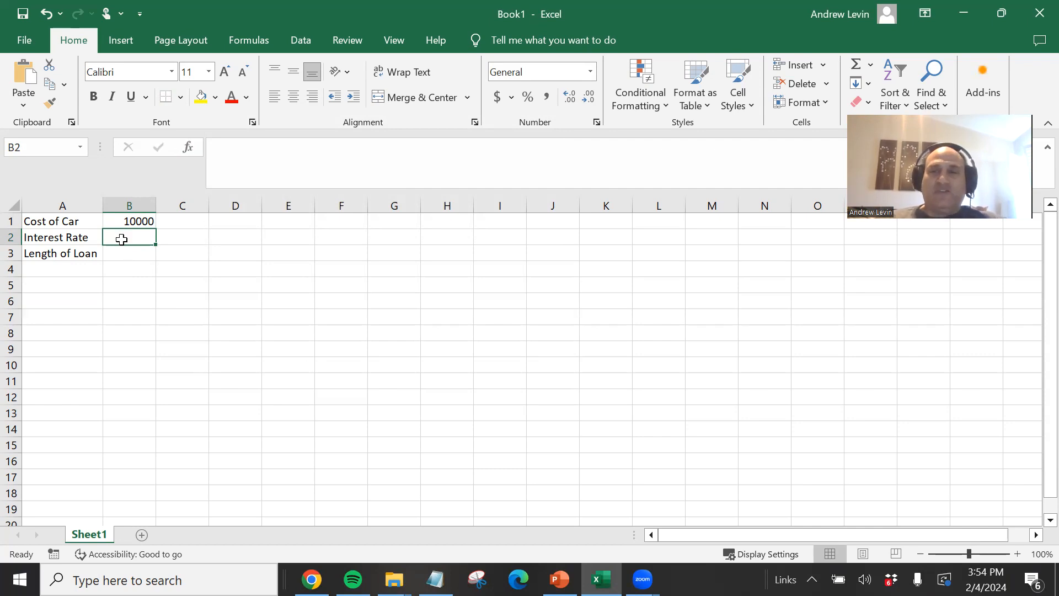
{"action": "type", "text": "7%"}
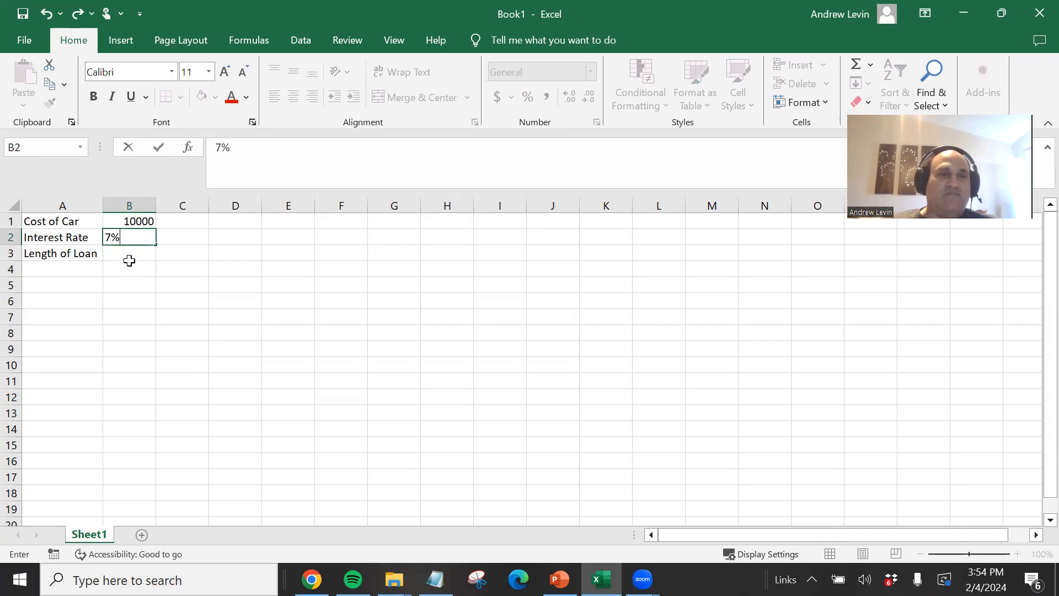
{"action": "left_click", "coordinate": [126, 251]}
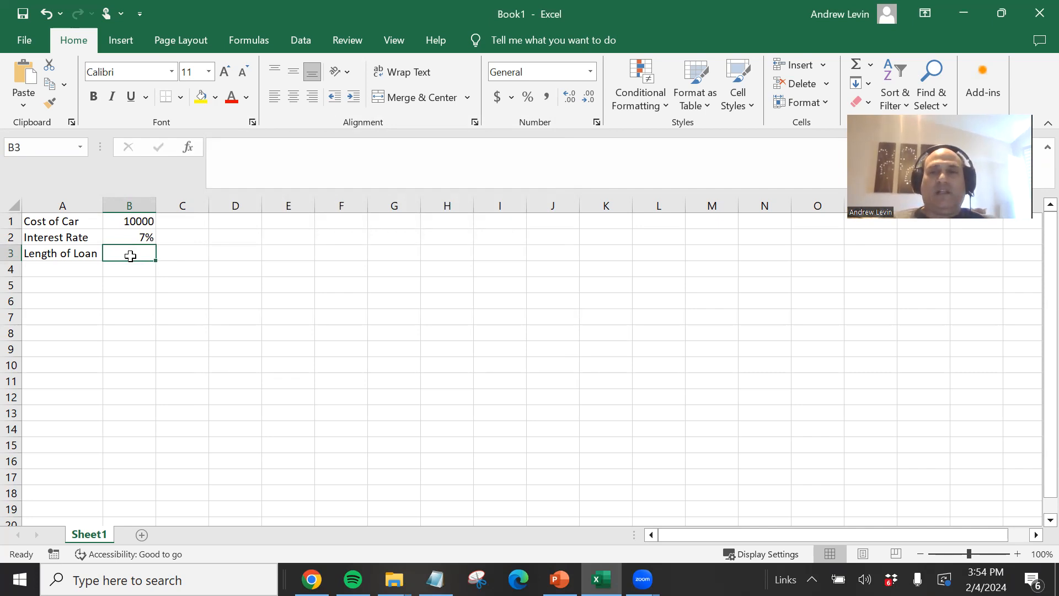
- Enter 60 as the length of the loan in B3
{"action": "type", "text": "60"}
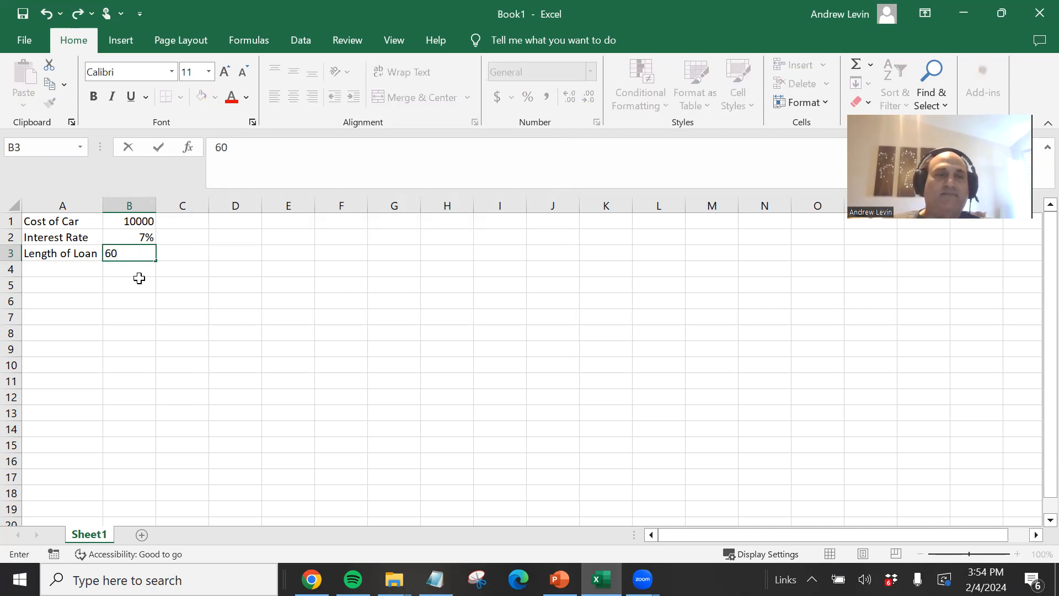
{"action": "key", "text": "Return"}
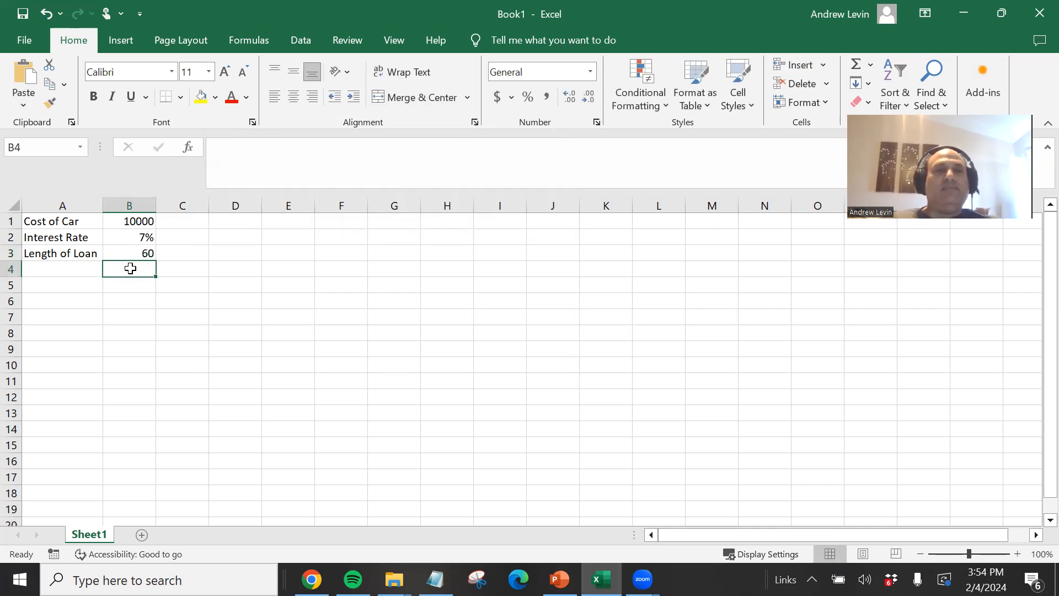
{"action": "left_click", "coordinate": [132, 236]}
{"action": "left_click", "coordinate": [137, 270]}
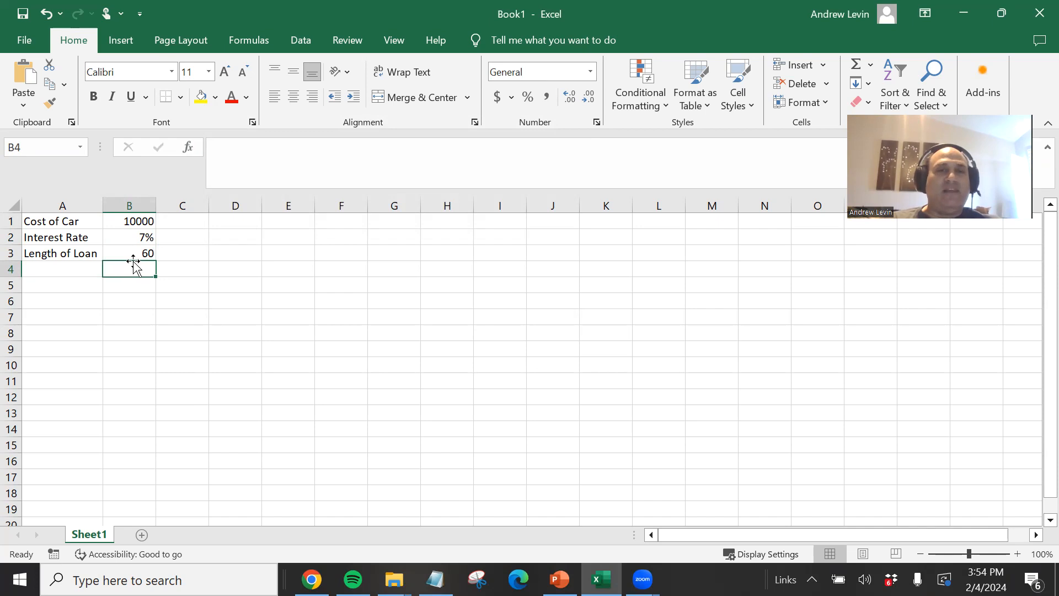
- Clear the interest rate cell B2, apply the Number format, and enter .07 as the rate
{"action": "left_click", "coordinate": [137, 238]}
{"action": "key", "text": "Delete"}
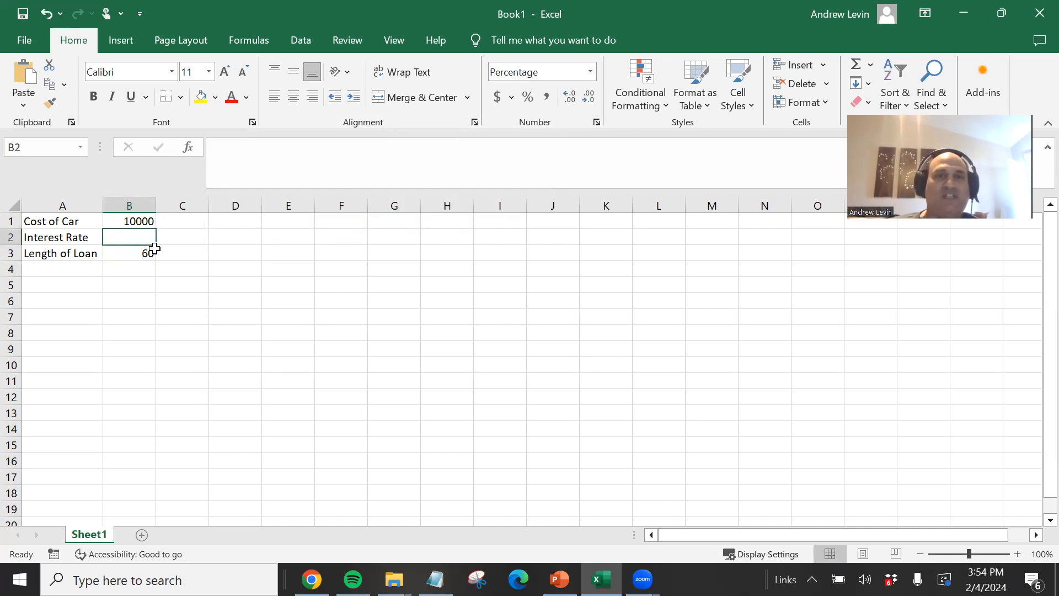
{"action": "left_click", "coordinate": [592, 72]}
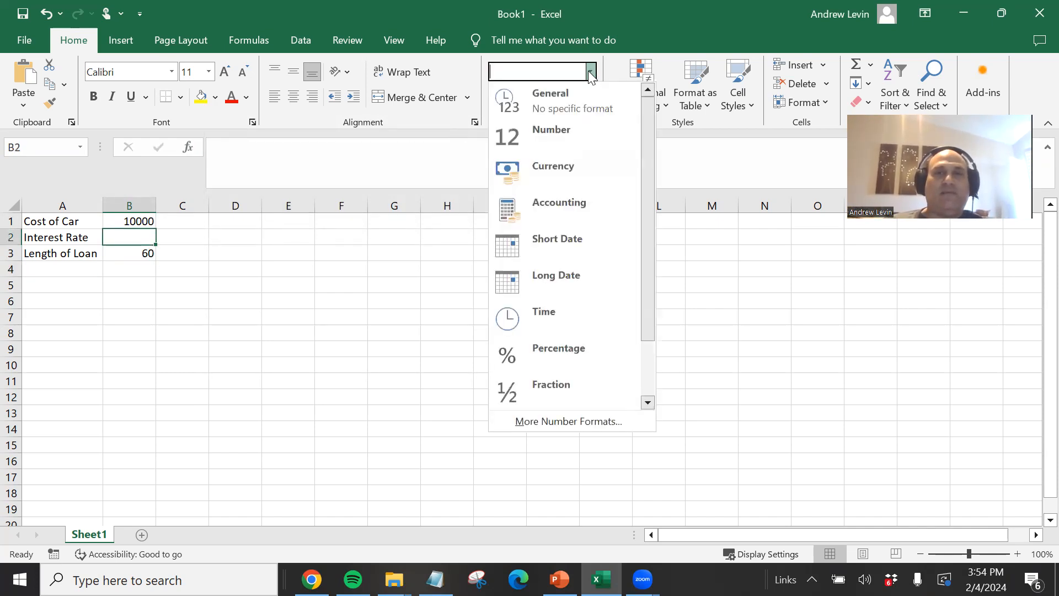
{"action": "left_click", "coordinate": [574, 128]}
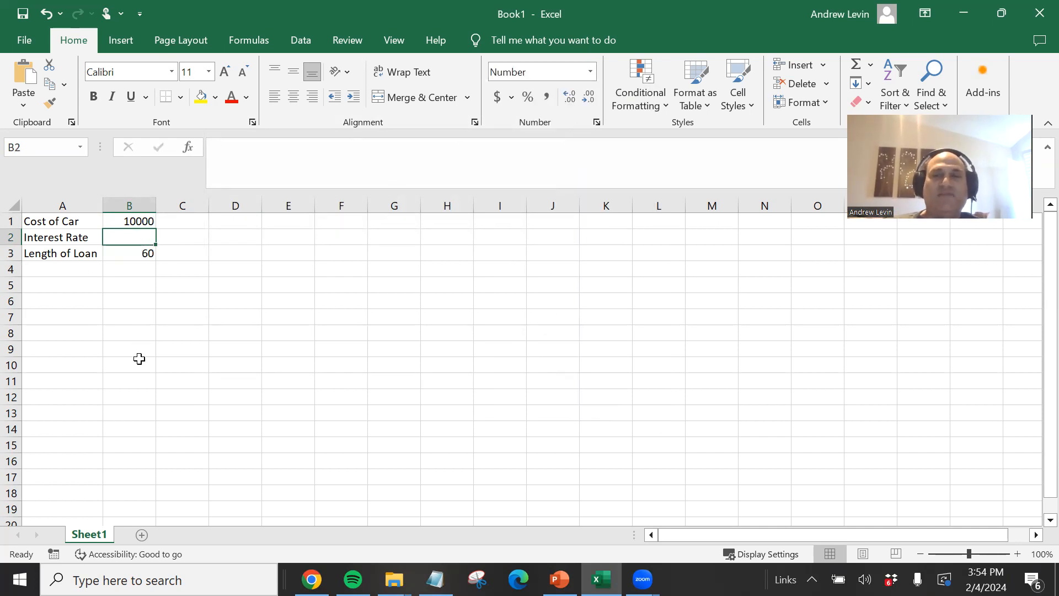
{"action": "type", "text": ".07"}
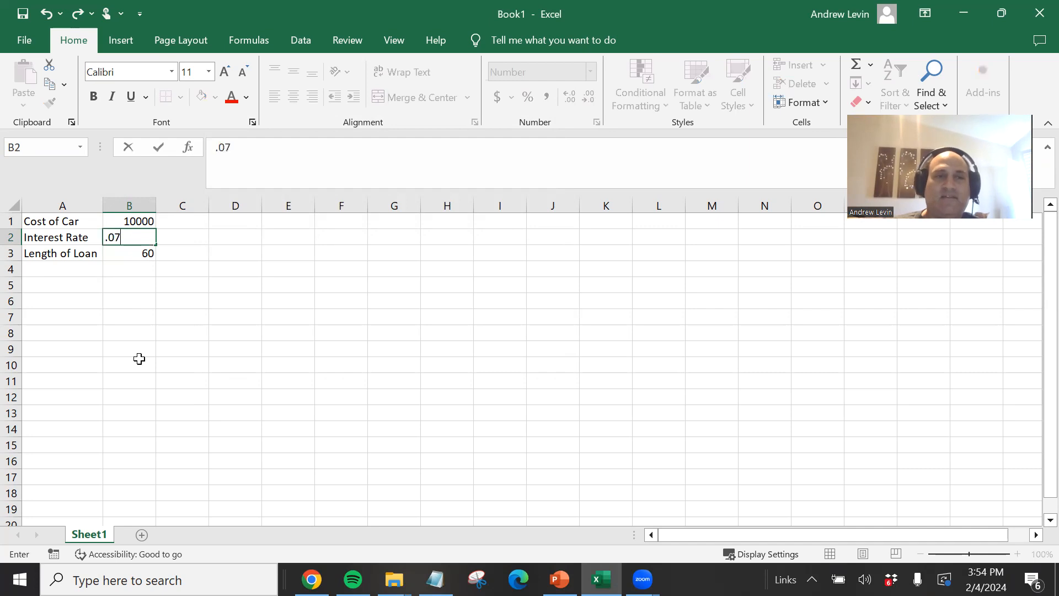
{"action": "left_click", "coordinate": [138, 350]}
{"action": "left_click", "coordinate": [129, 242]}
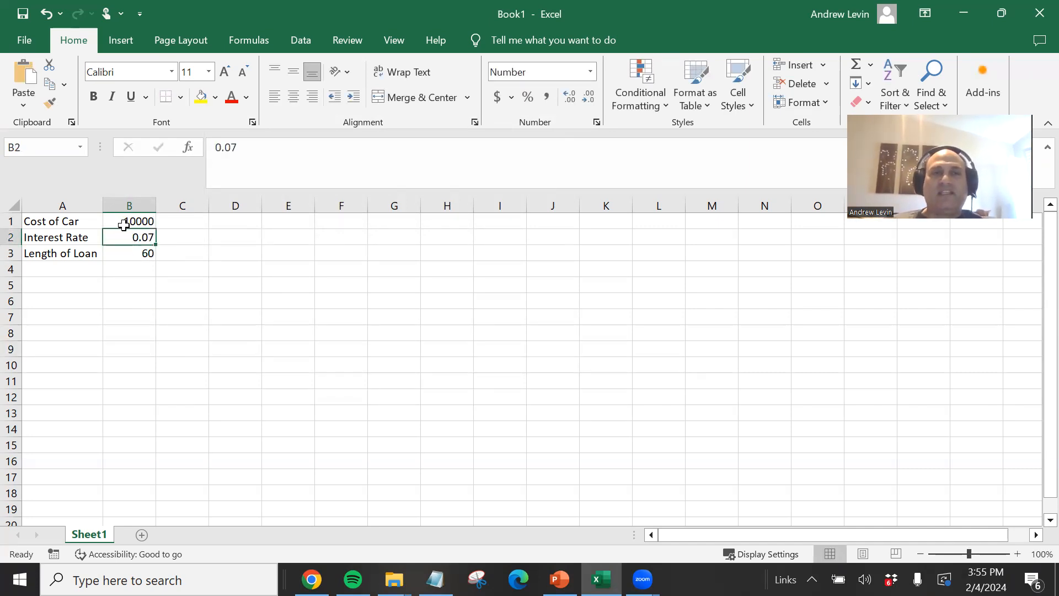
- Set the interest rate cell B2 to the General number format
{"action": "left_click", "coordinate": [121, 219]}
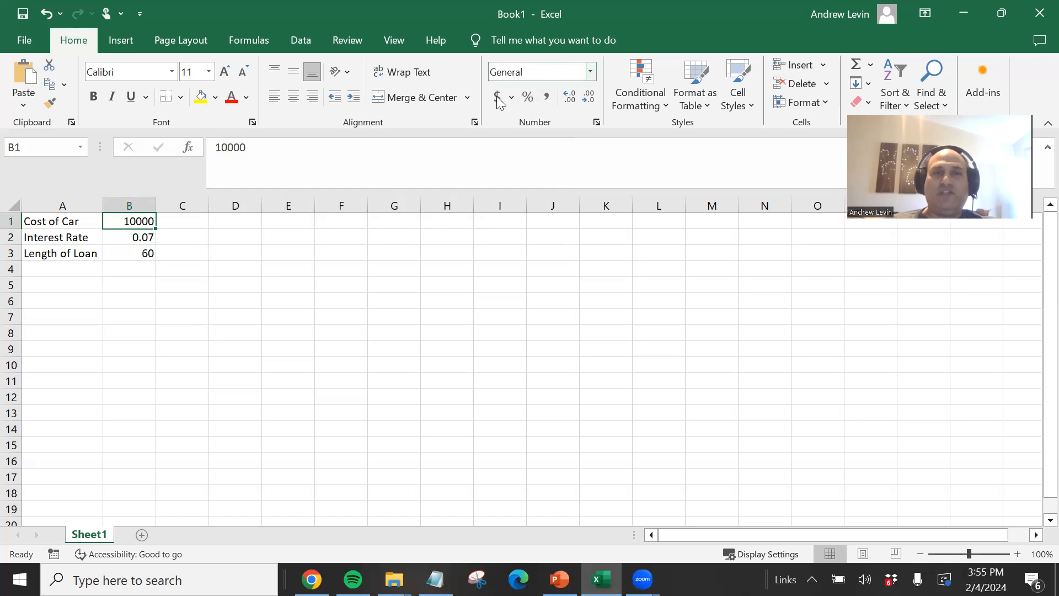
{"action": "left_click", "coordinate": [141, 237]}
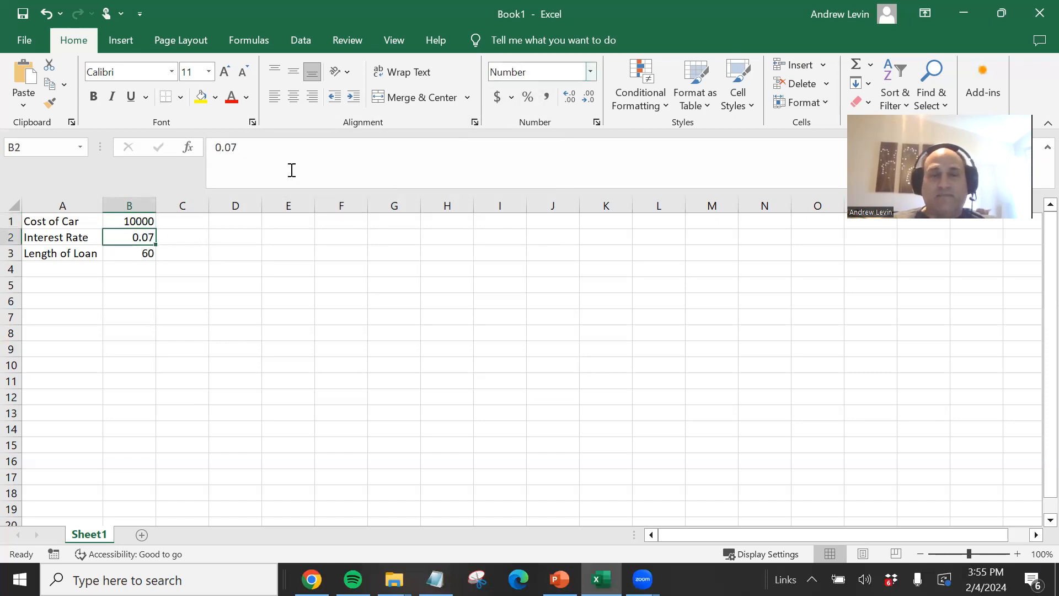
{"action": "left_click", "coordinate": [124, 255]}
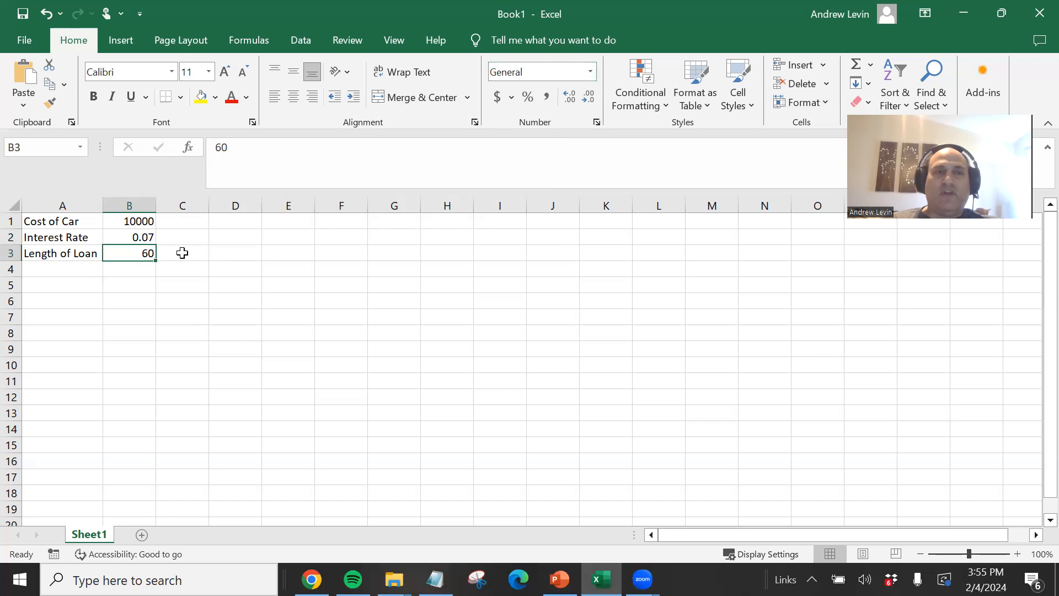
{"action": "left_click", "coordinate": [131, 235]}
{"action": "left_click", "coordinate": [590, 72]}
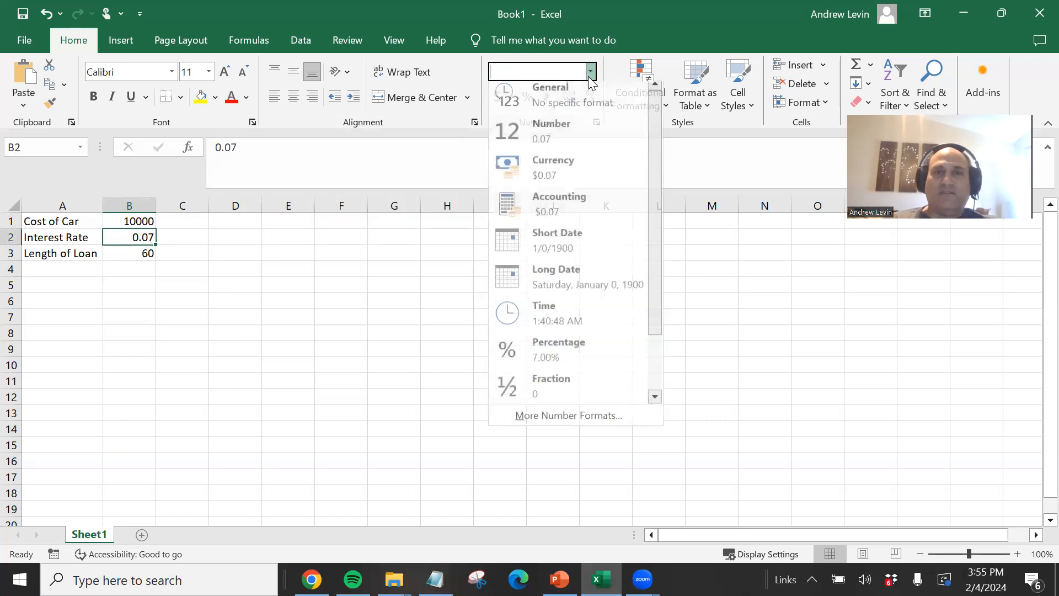
{"action": "left_click", "coordinate": [580, 96]}
{"action": "left_click", "coordinate": [141, 220]}
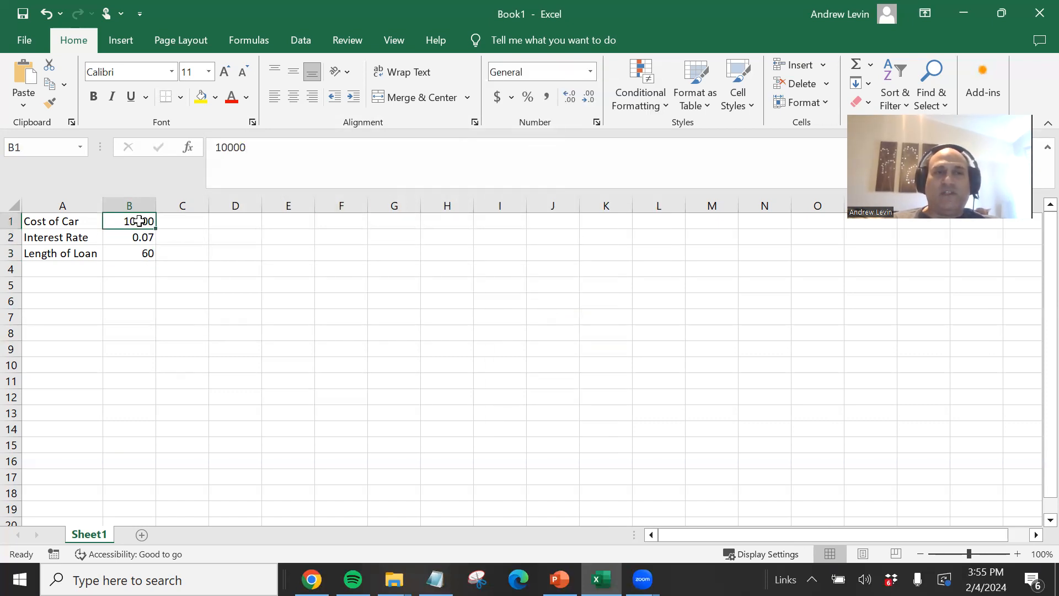
{"action": "left_click", "coordinate": [144, 241]}
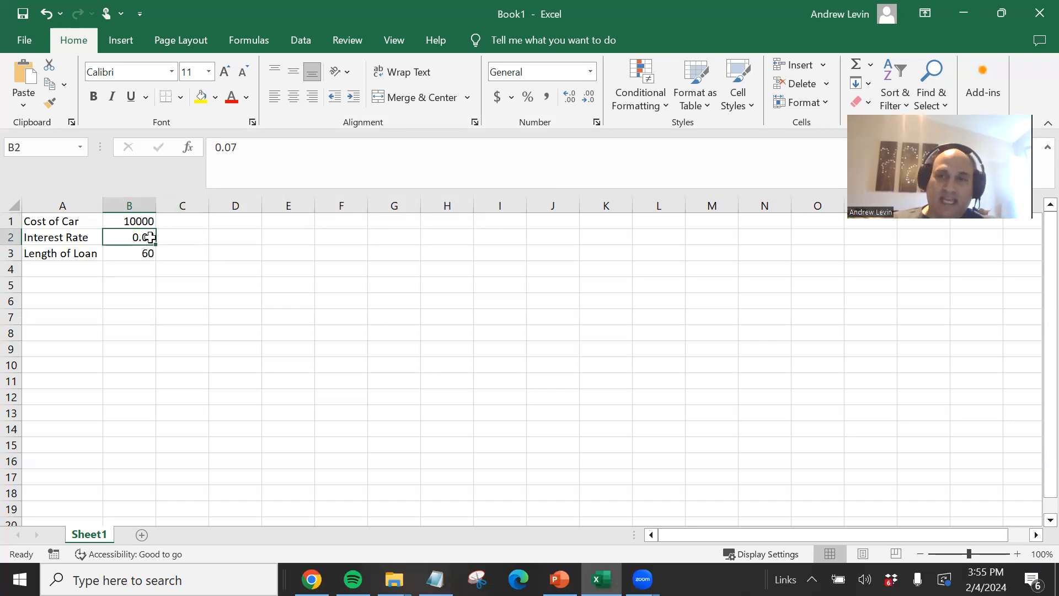
{"action": "left_click", "coordinate": [135, 268]}
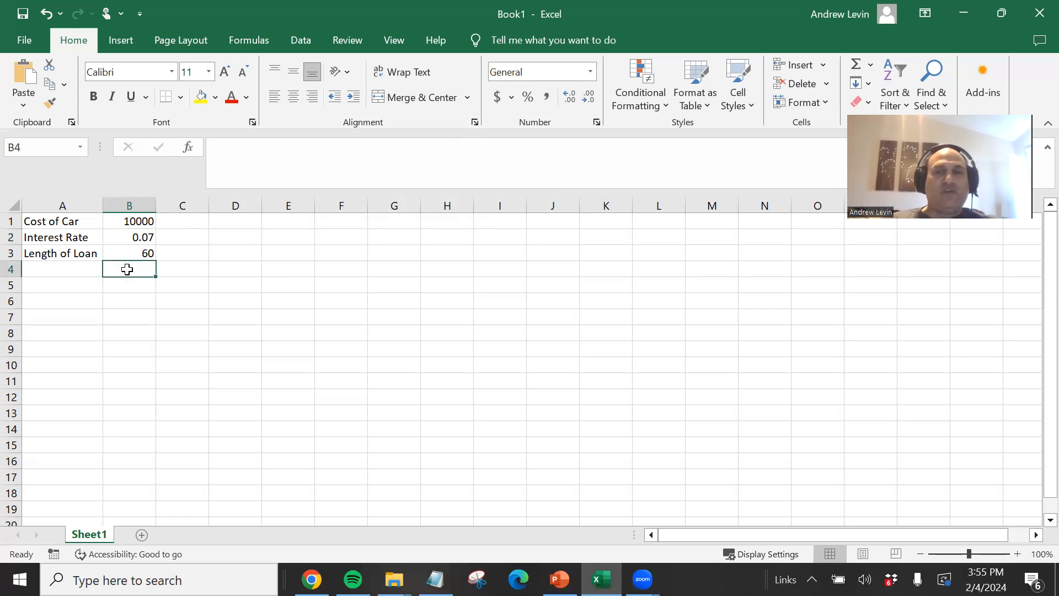
{"action": "left_click", "coordinate": [130, 252]}
{"action": "left_click_drag", "start_coordinate": [135, 220], "coordinate": [131, 254]}
- Start a PMT function in B4 through Insert Function, picking it from the Most Recently Used category
{"action": "left_click", "coordinate": [134, 269]}
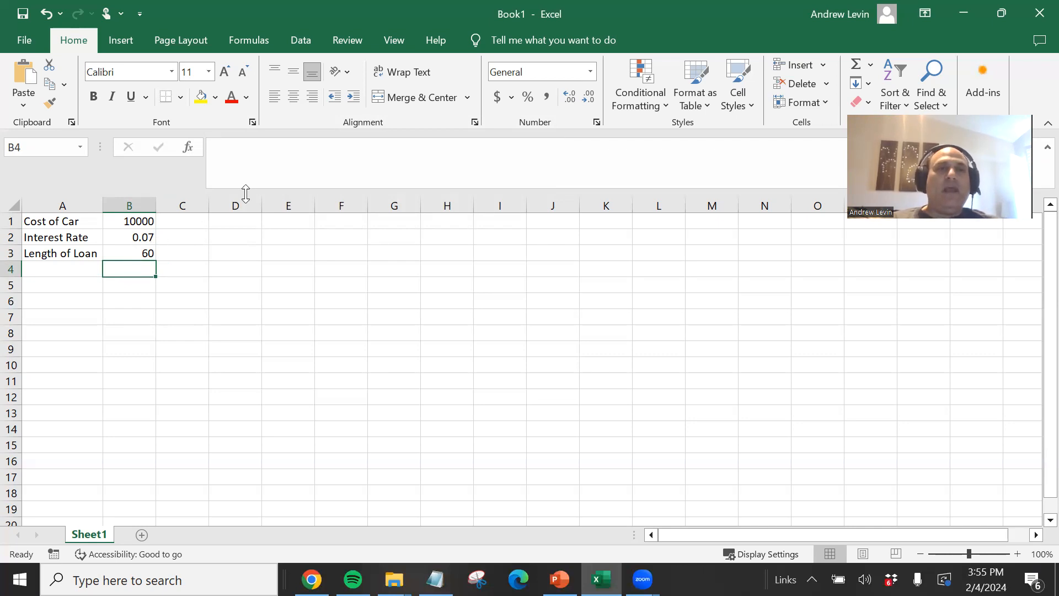
{"action": "left_click", "coordinate": [188, 148]}
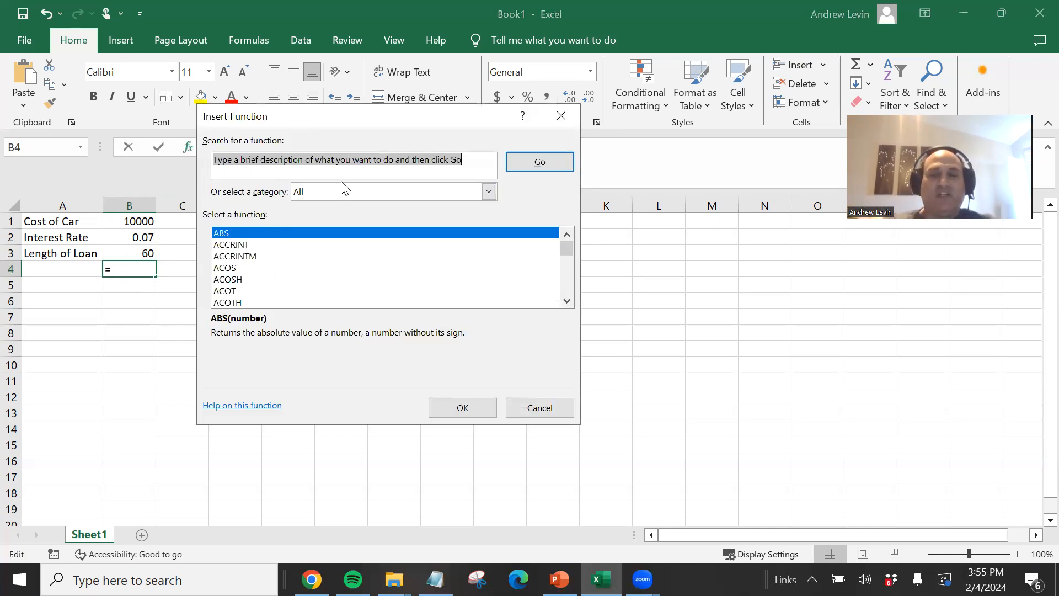
{"action": "left_click", "coordinate": [488, 191]}
{"action": "left_click", "coordinate": [416, 206]}
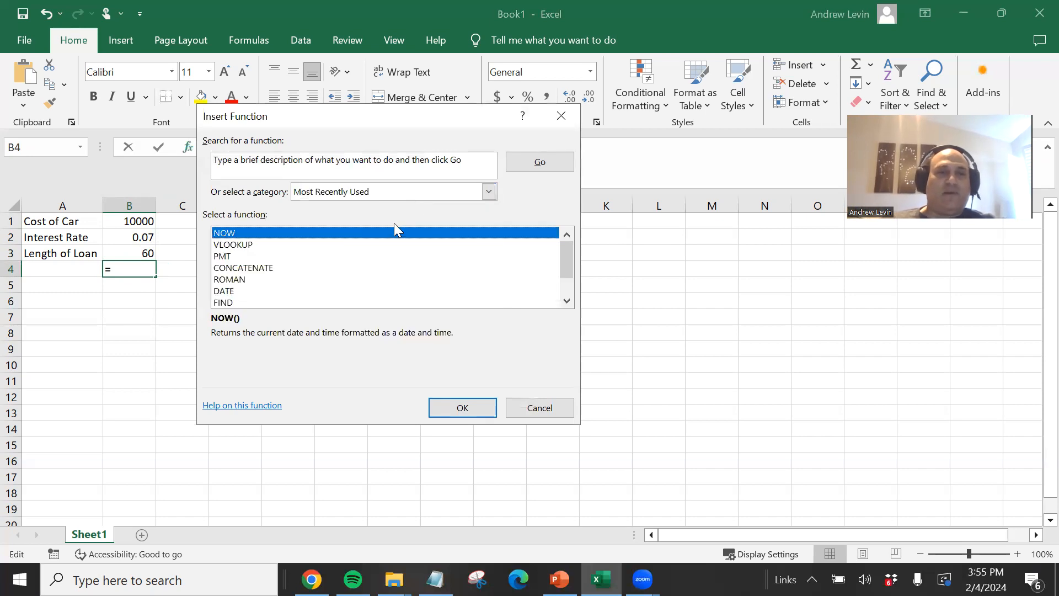
{"action": "left_click", "coordinate": [237, 257]}
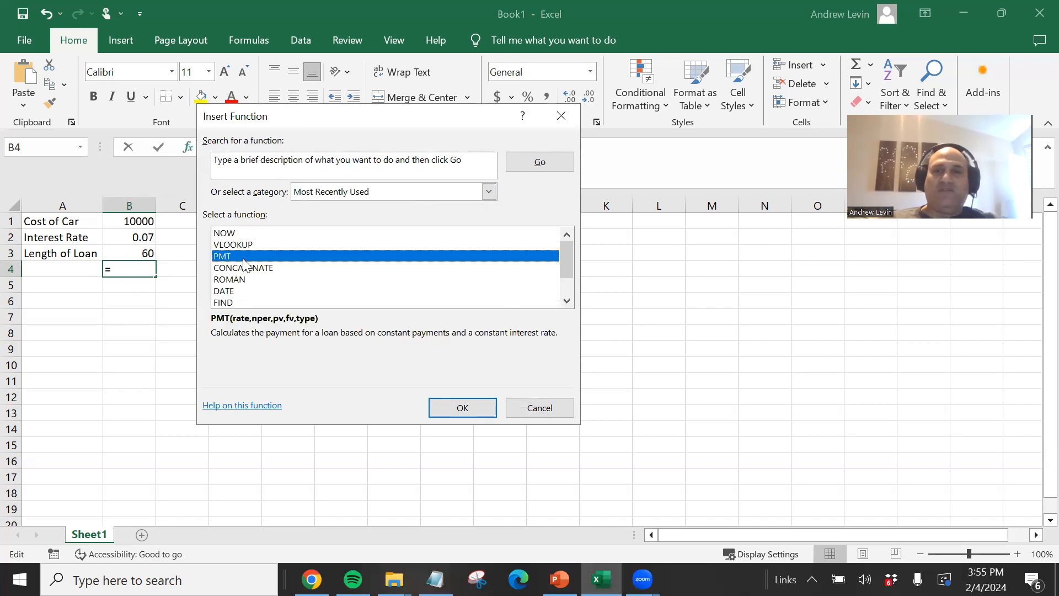
{"action": "left_click", "coordinate": [460, 409]}
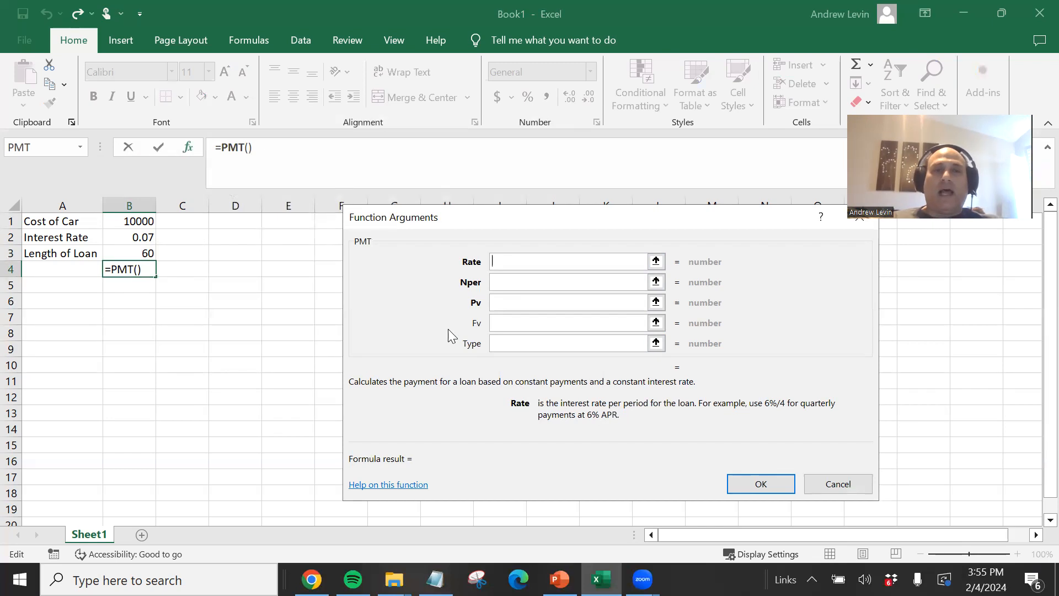
{"action": "type", "text": ".07"}
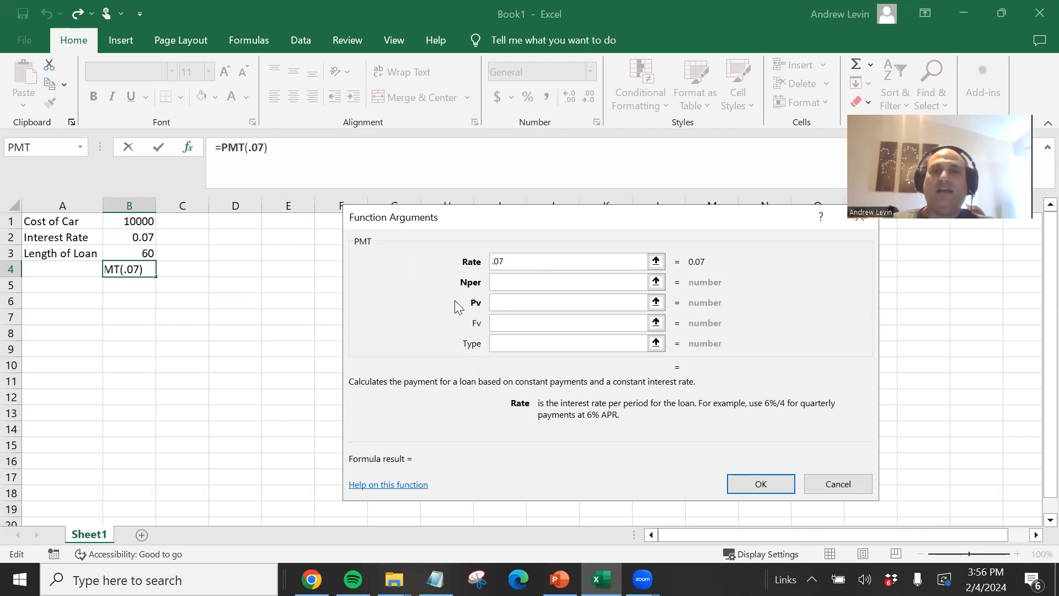
{"action": "key", "text": "BackSpace"}
{"action": "key", "text": "BackSpace"}
{"action": "key", "text": "BackSpace"}
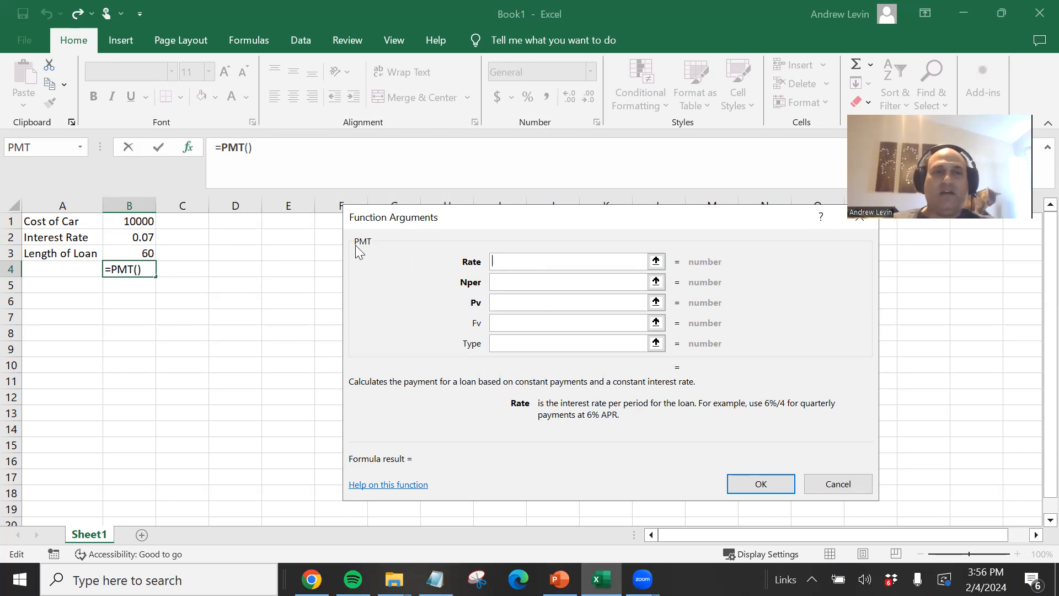
- Set the PMT arguments to rate B2/12, number of periods B3 and present value -B1, and confirm the formula
{"action": "left_click", "coordinate": [133, 234]}
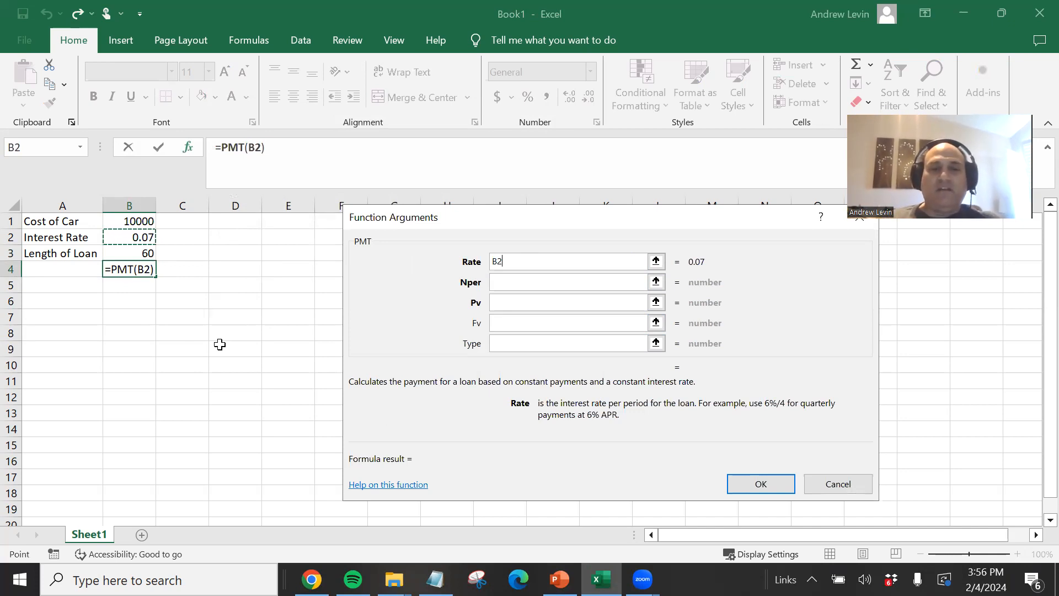
{"action": "type", "text": "/12"}
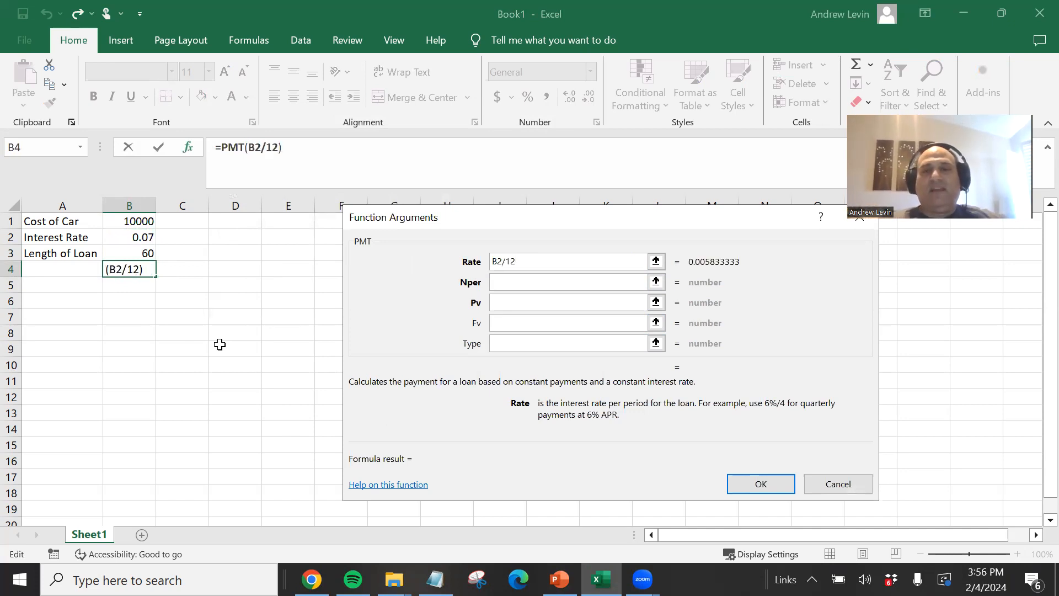
{"action": "left_click", "coordinate": [516, 282]}
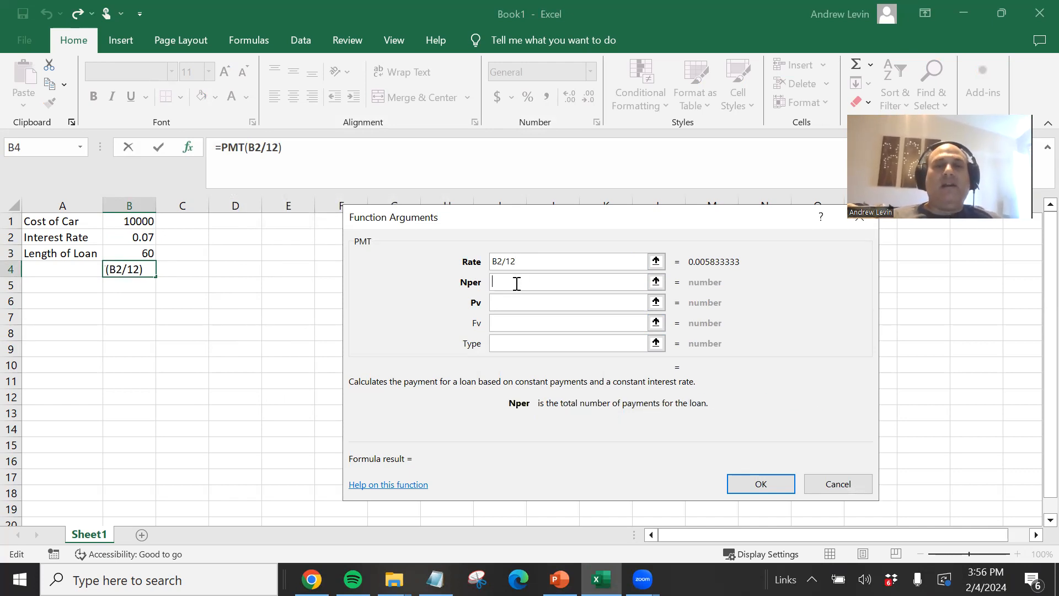
{"action": "left_click", "coordinate": [110, 255]}
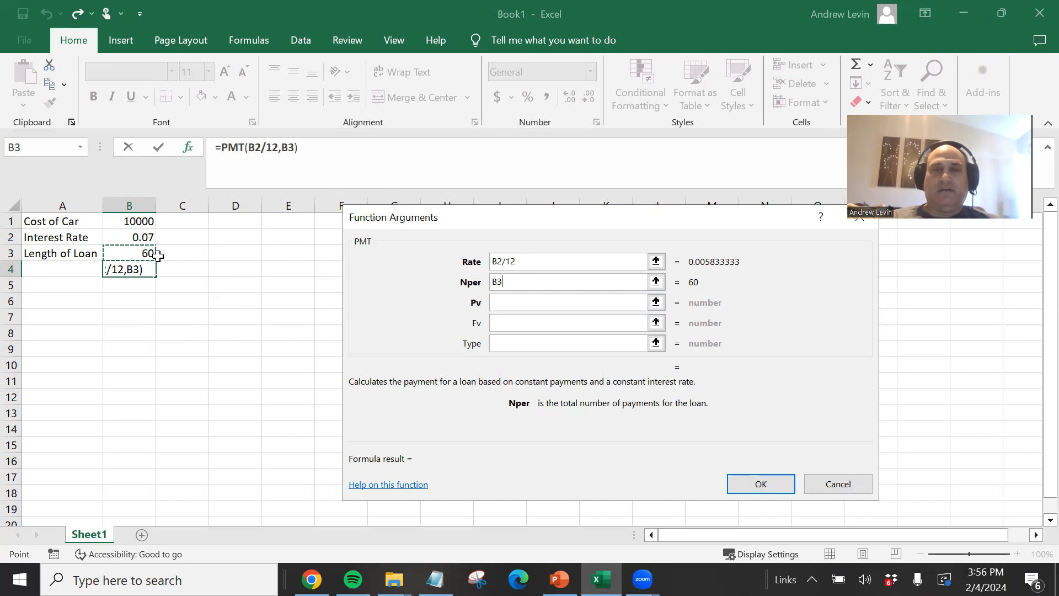
{"action": "left_click", "coordinate": [518, 301]}
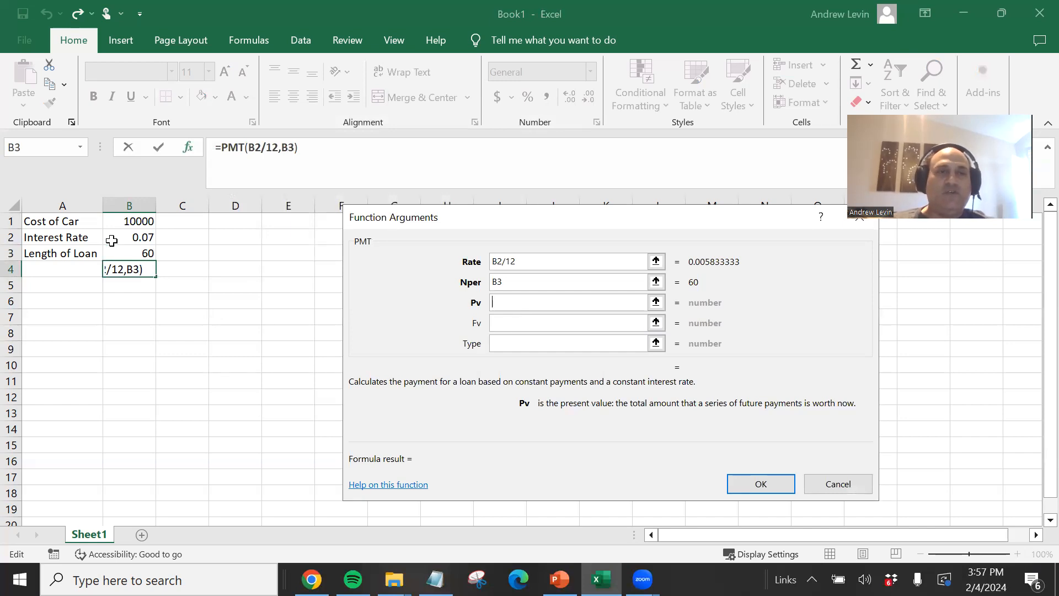
{"action": "type", "text": "-"}
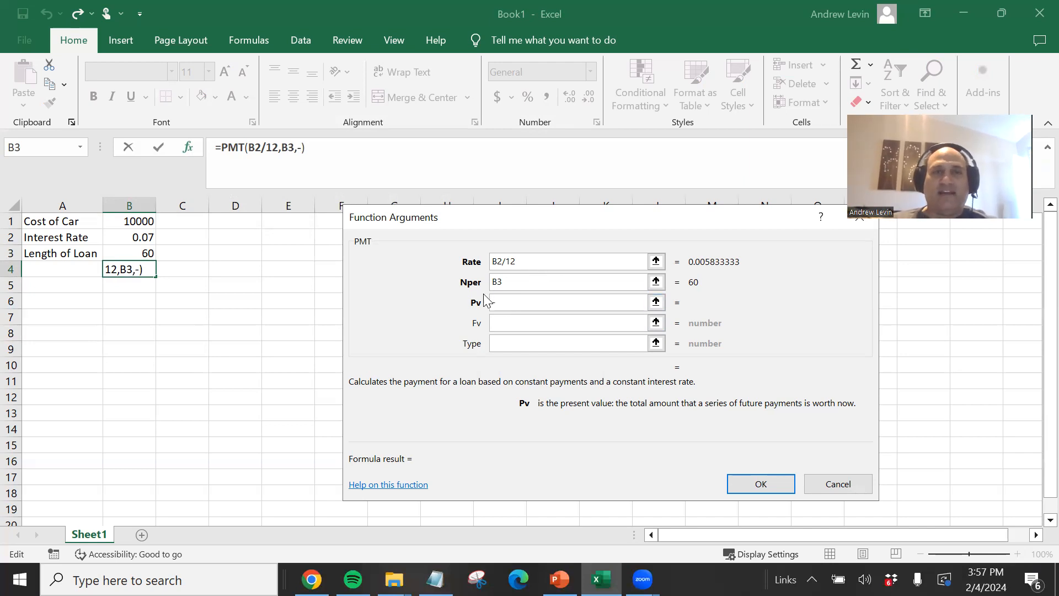
{"action": "left_click", "coordinate": [137, 221]}
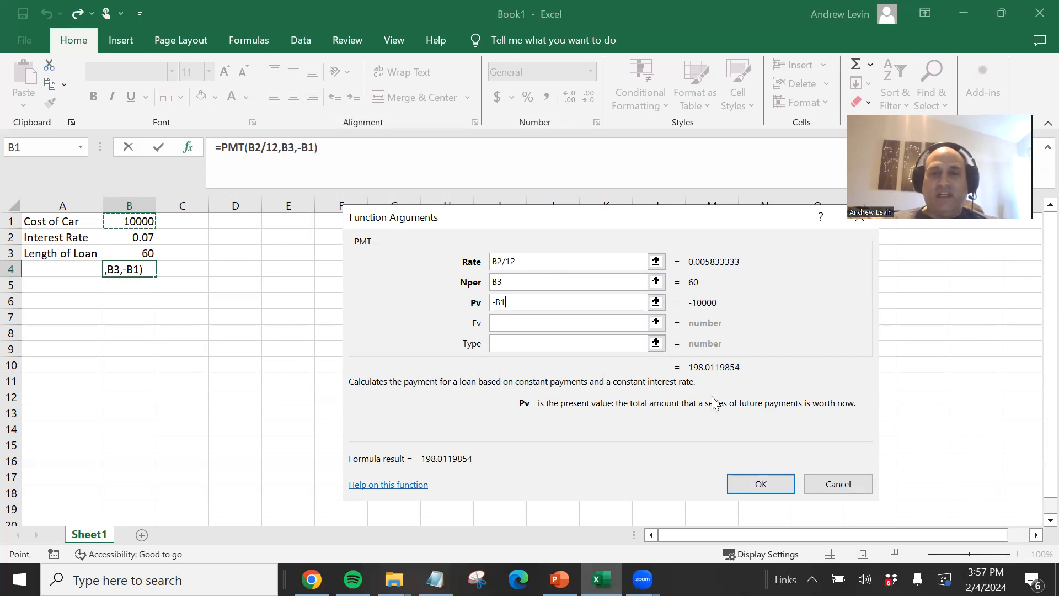
{"action": "left_click", "coordinate": [759, 483]}
- Change the interest rate in B2 to .03 and the length of the loan in B3 to 36
{"action": "left_click", "coordinate": [150, 303]}
{"action": "left_click", "coordinate": [138, 271]}
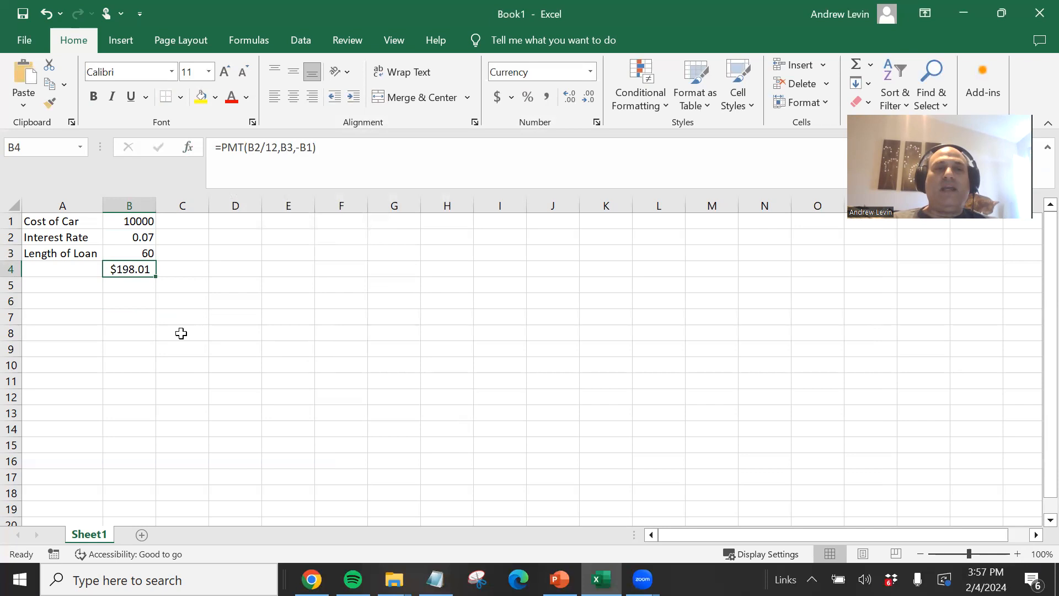
{"action": "left_click", "coordinate": [142, 238]}
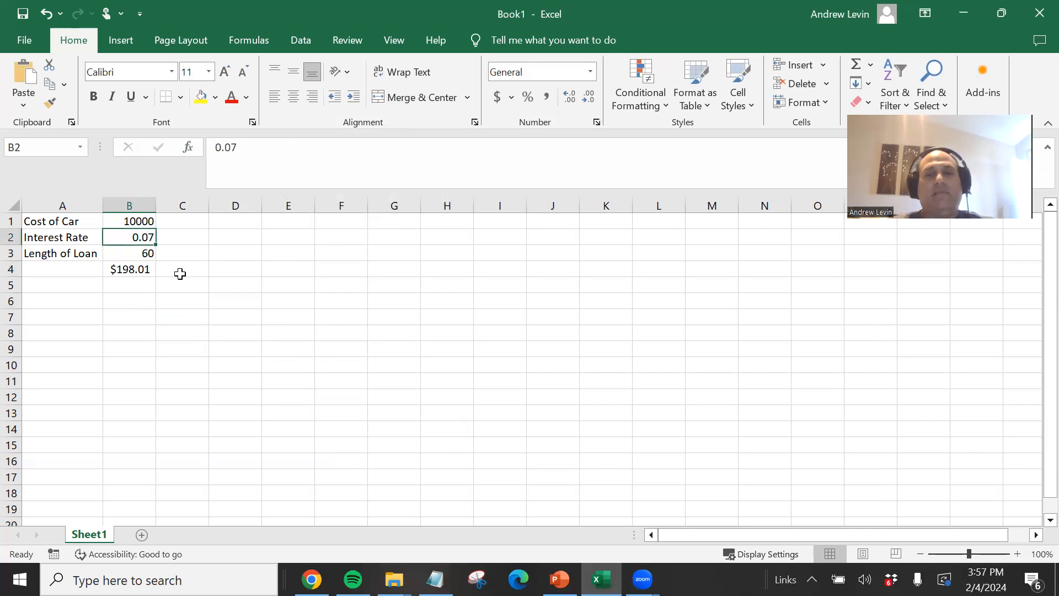
{"action": "type", "text": ".03"}
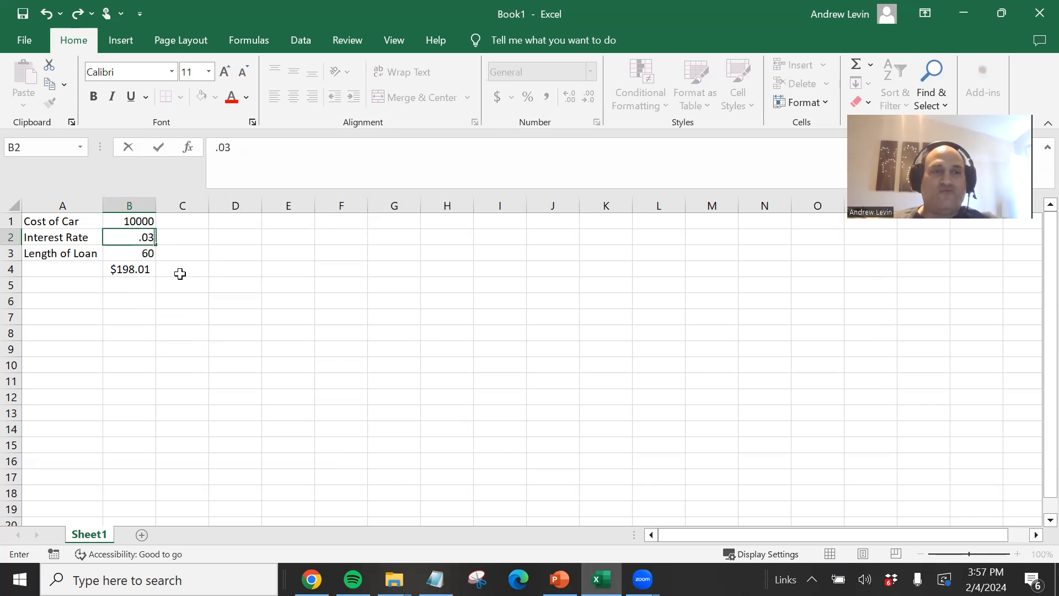
{"action": "left_click", "coordinate": [138, 254]}
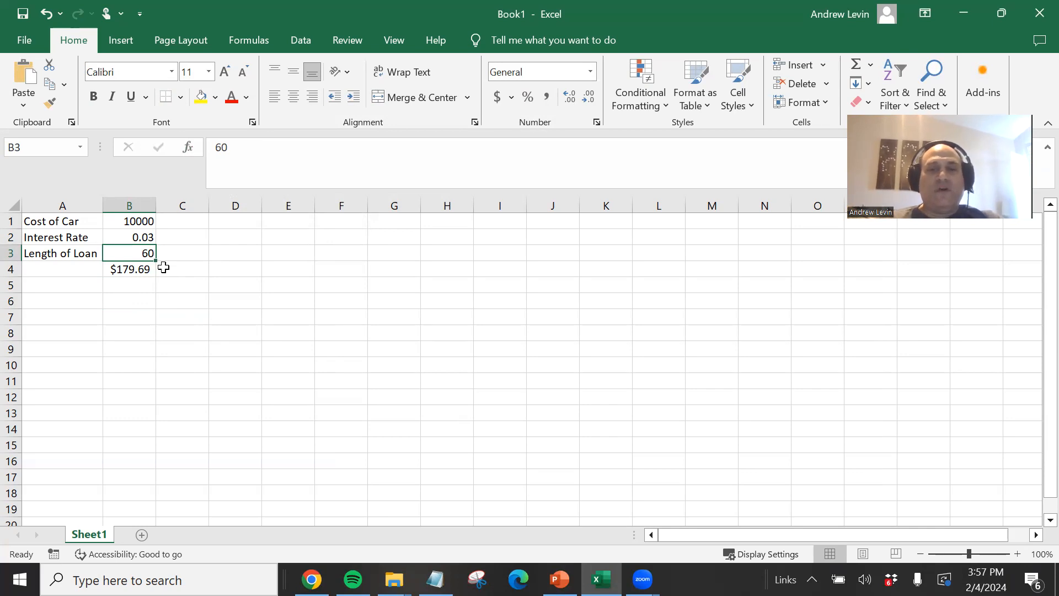
{"action": "type", "text": "36"}
{"action": "key", "text": "Return"}
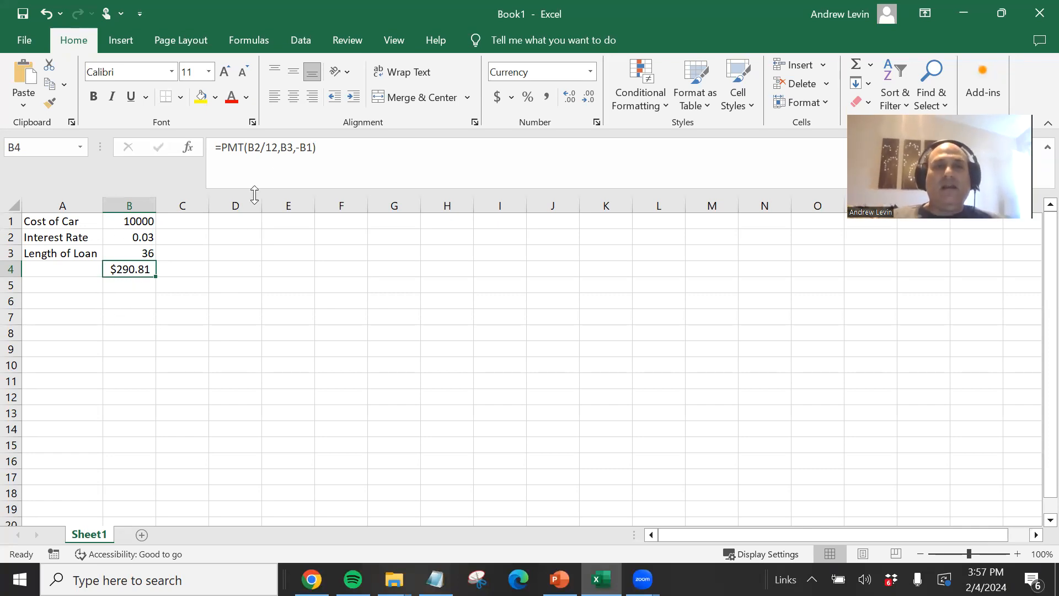
{"action": "left_click_drag", "start_coordinate": [346, 146], "coordinate": [194, 141]}
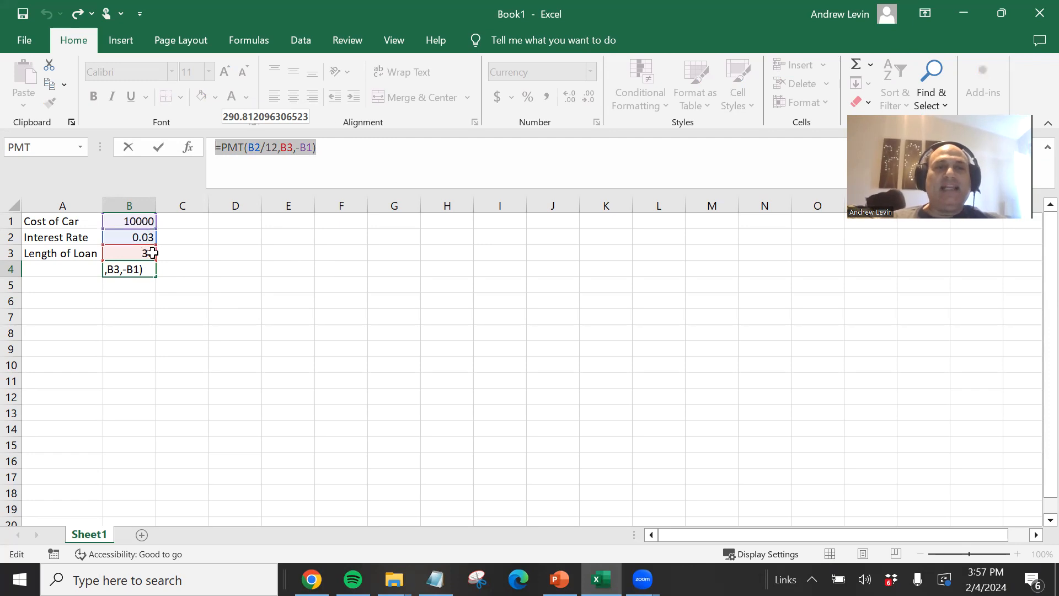
{"action": "type", "text": "="}
{"action": "left_click", "coordinate": [278, 274]}
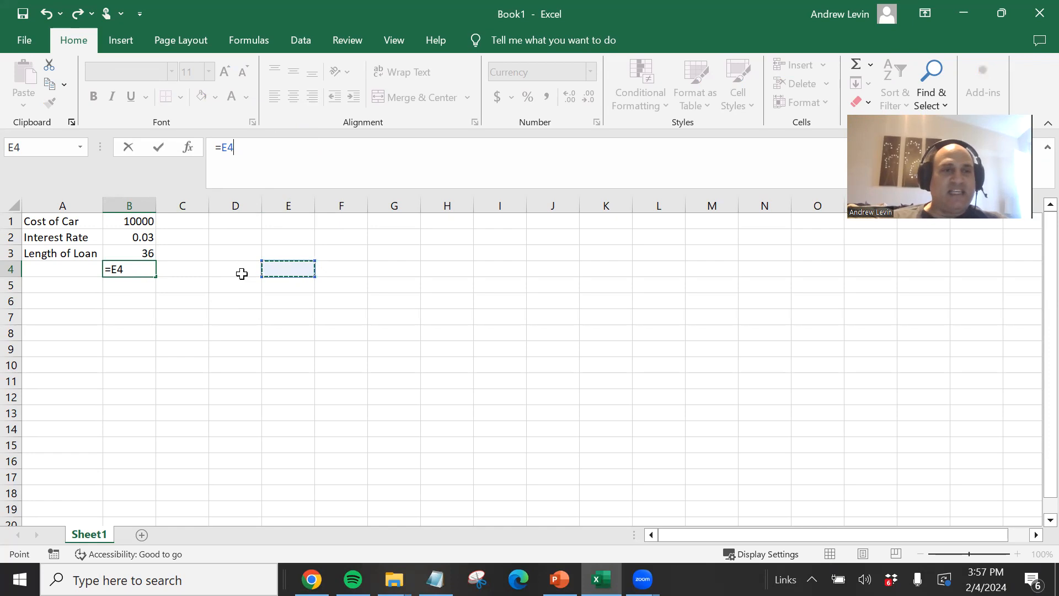
{"action": "key", "text": "Escape"}
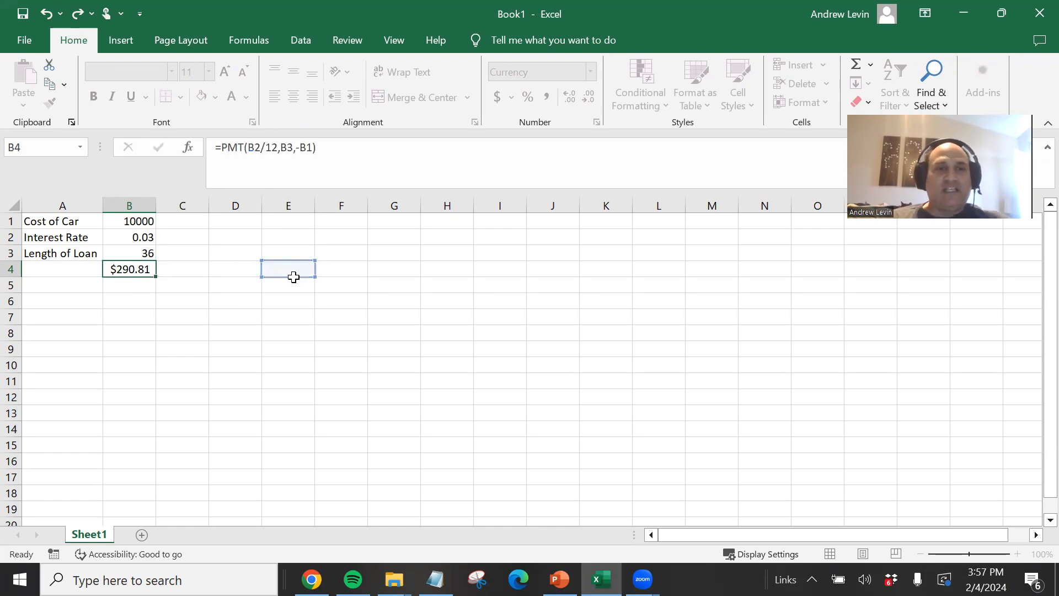
- Inspect the payment formula in B4 in the formula bar
{"action": "left_click", "coordinate": [273, 282]}
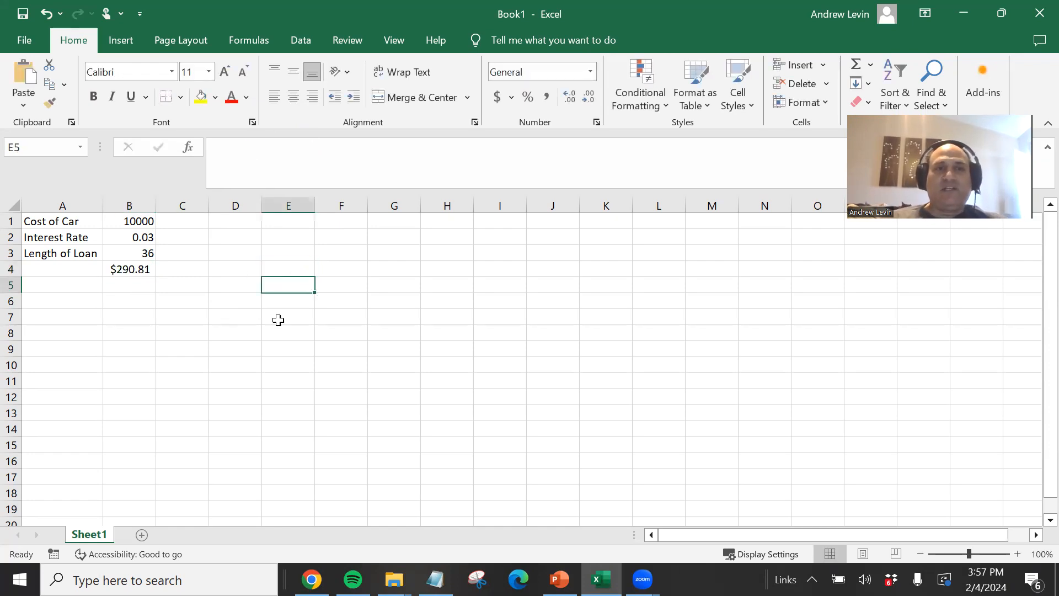
{"action": "left_click", "coordinate": [138, 270]}
{"action": "left_click", "coordinate": [230, 148]}
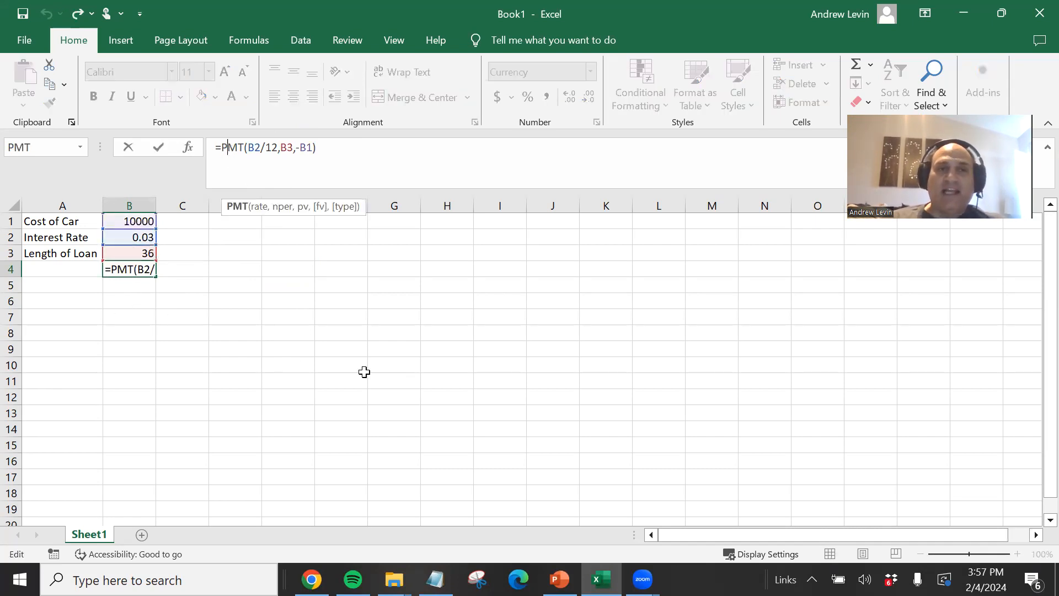
{"action": "left_click", "coordinate": [443, 364]}
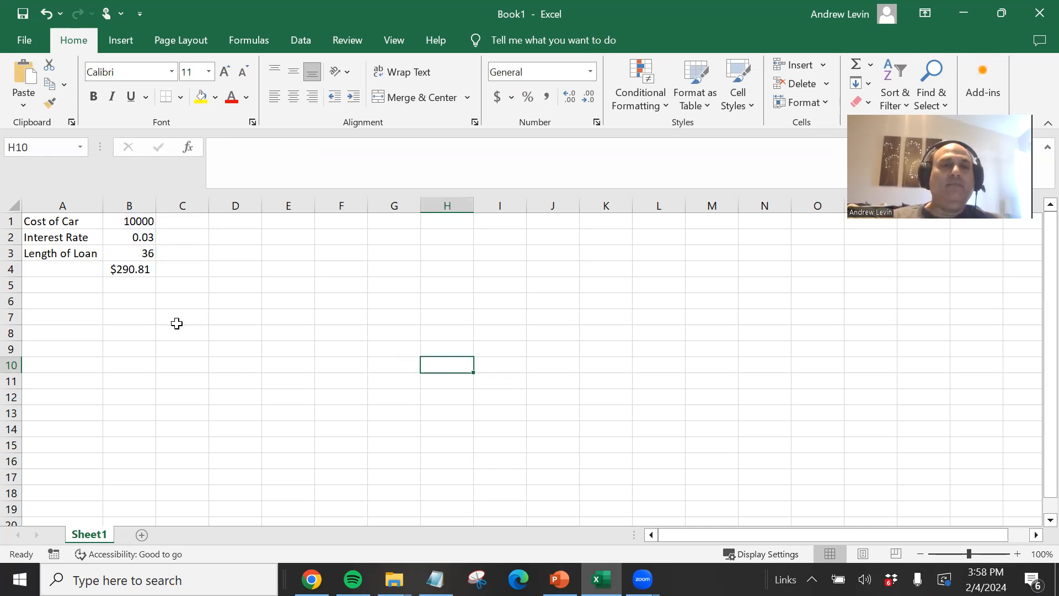
- Insert a ROMAN function in D4 that converts the number 1966 to Roman numerals
{"action": "left_click", "coordinate": [236, 268]}
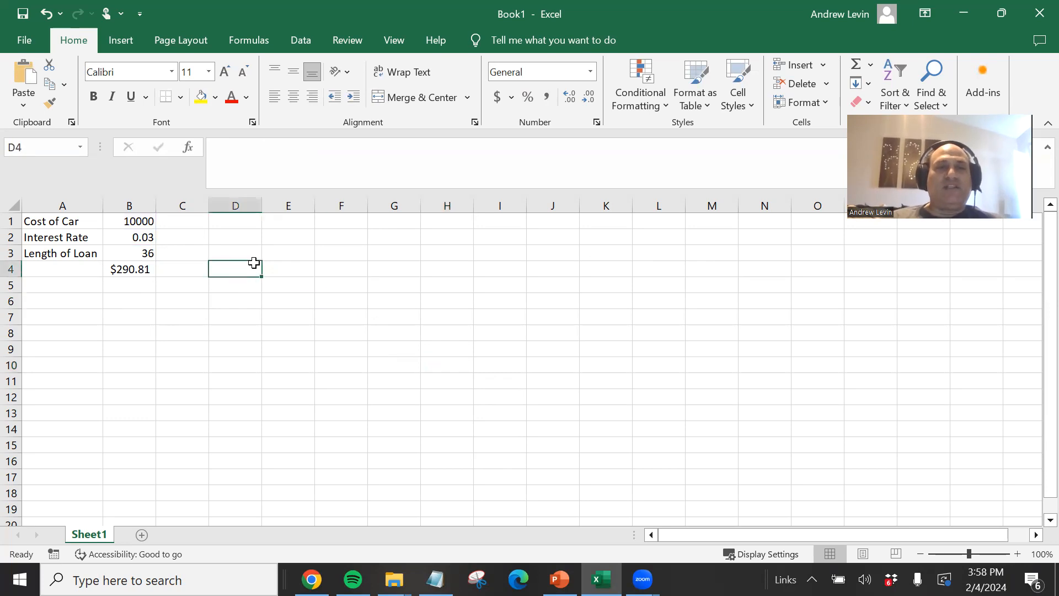
{"action": "left_click", "coordinate": [188, 147]}
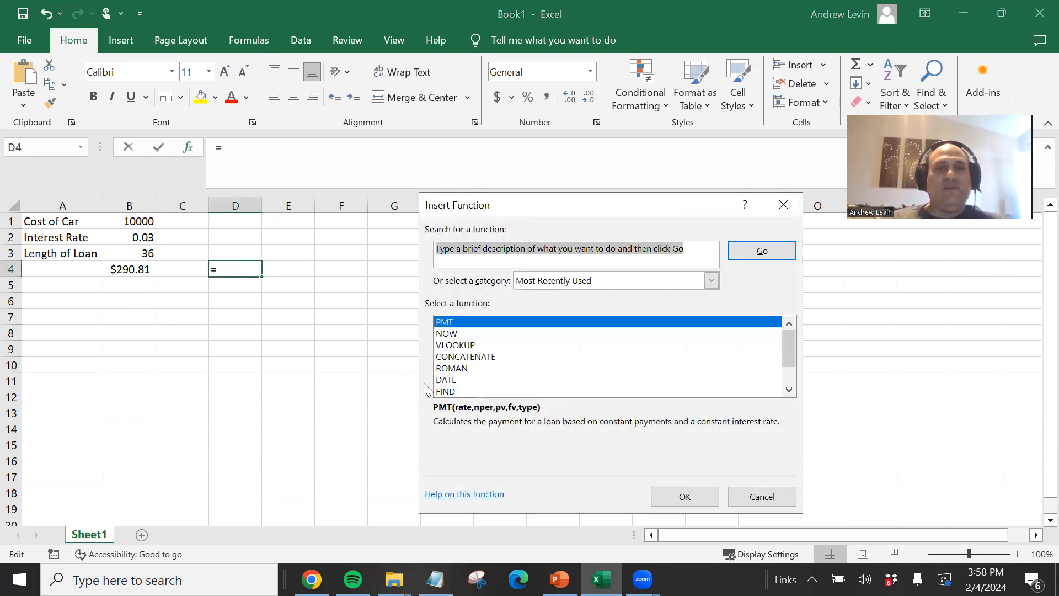
{"action": "left_click", "coordinate": [456, 368]}
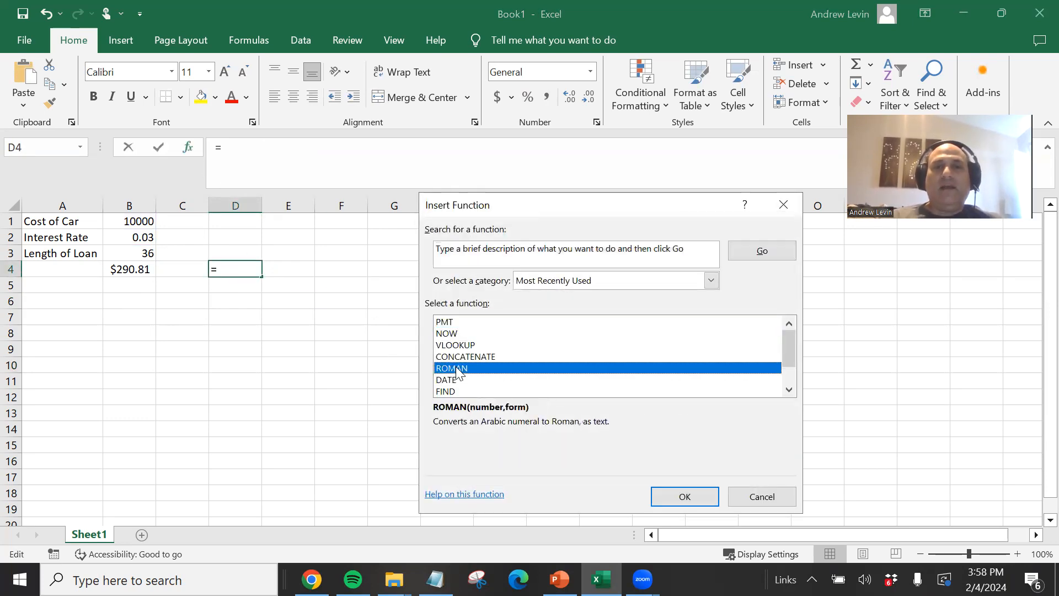
{"action": "left_click", "coordinate": [684, 496]}
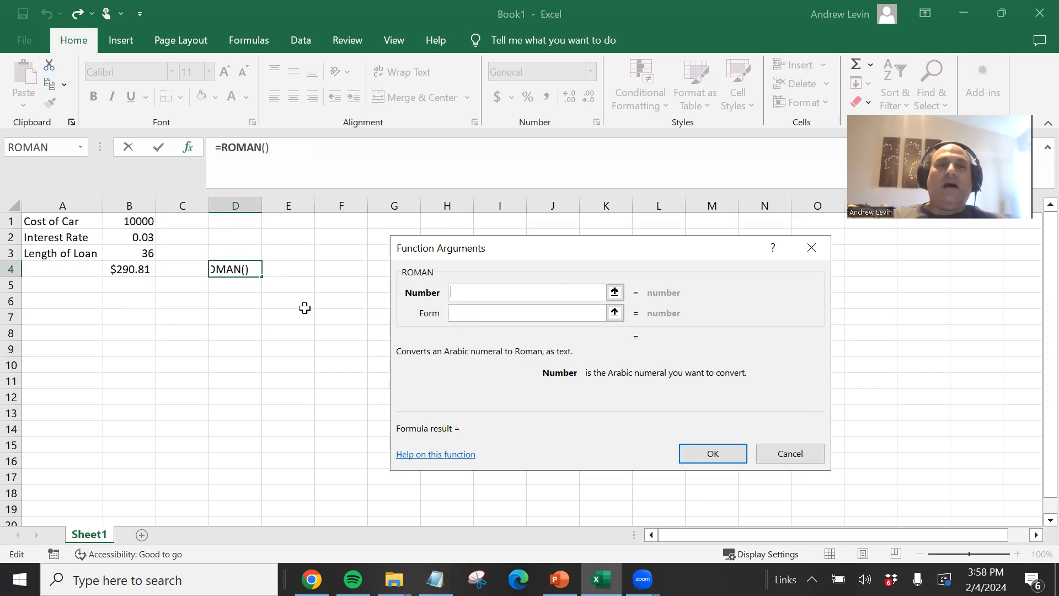
{"action": "type", "text": "1966"}
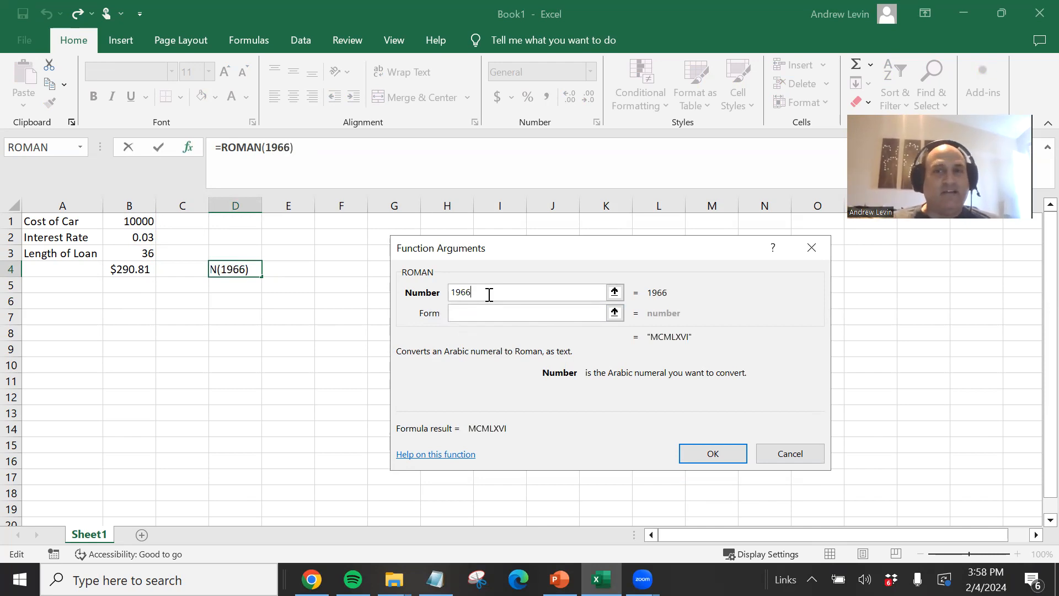
{"action": "left_click", "coordinate": [470, 316]}
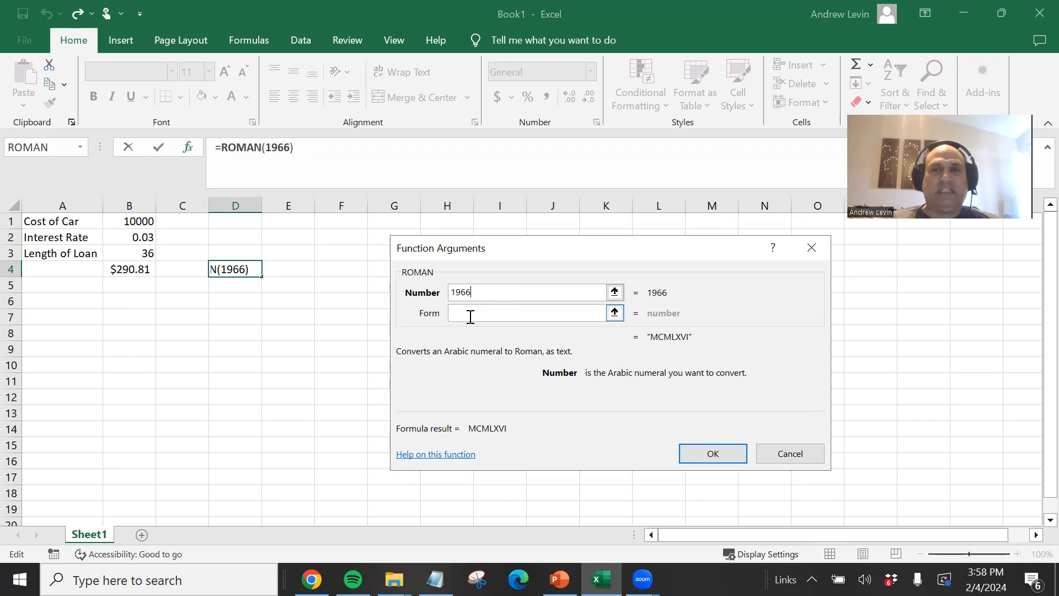
{"action": "left_click", "coordinate": [703, 458]}
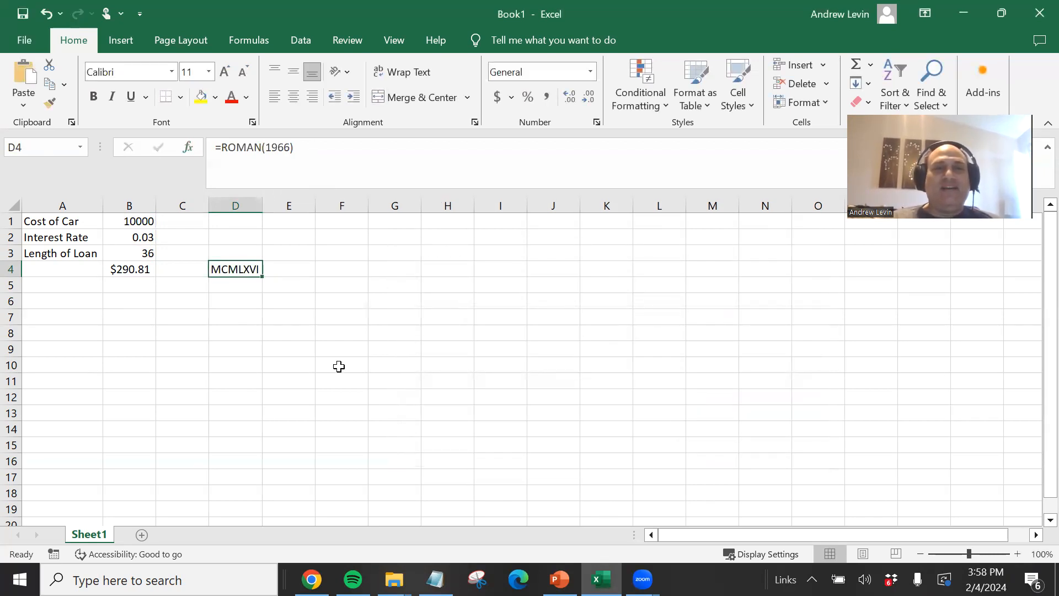
- Widen column D so the Roman numeral result fits
{"action": "left_click_drag", "start_coordinate": [265, 204], "coordinate": [291, 204]}
{"action": "left_click", "coordinate": [294, 333]}
{"action": "left_click", "coordinate": [240, 273]}
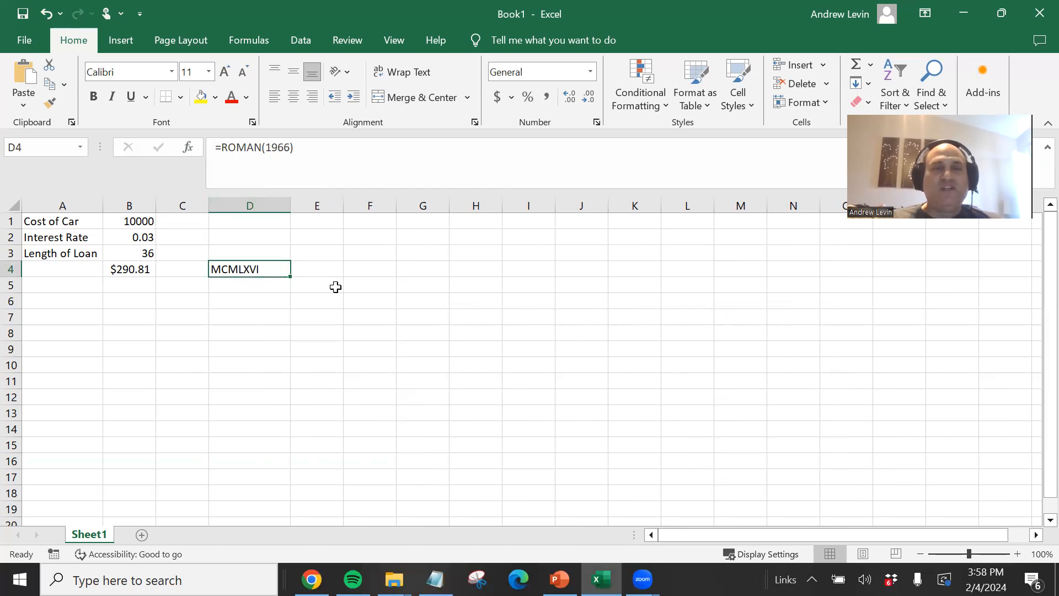
- Insert a NOW function in F4 to show the current date and time
{"action": "left_click", "coordinate": [362, 268]}
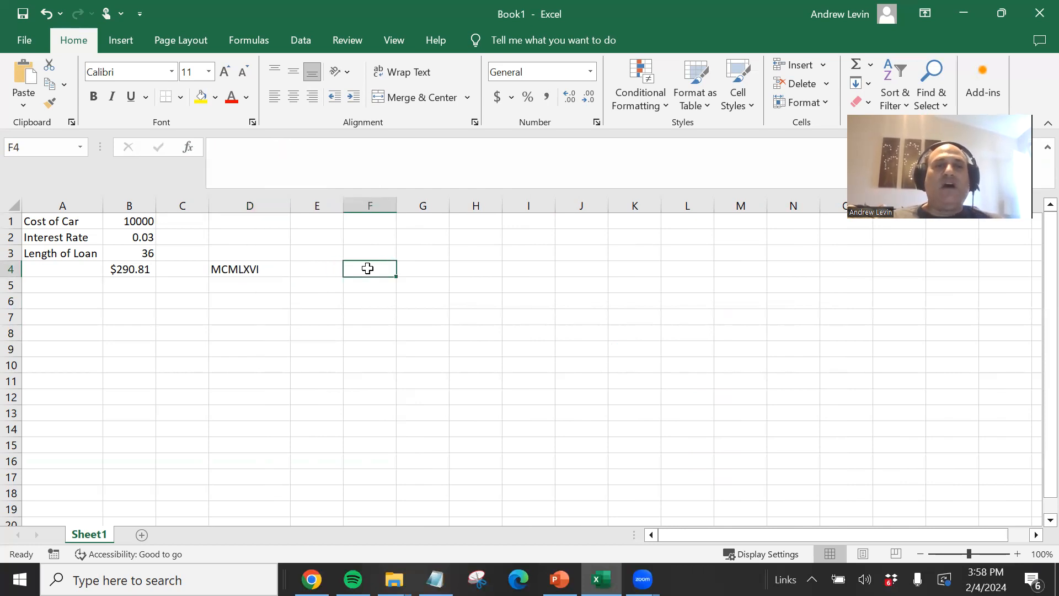
{"action": "left_click", "coordinate": [188, 148]}
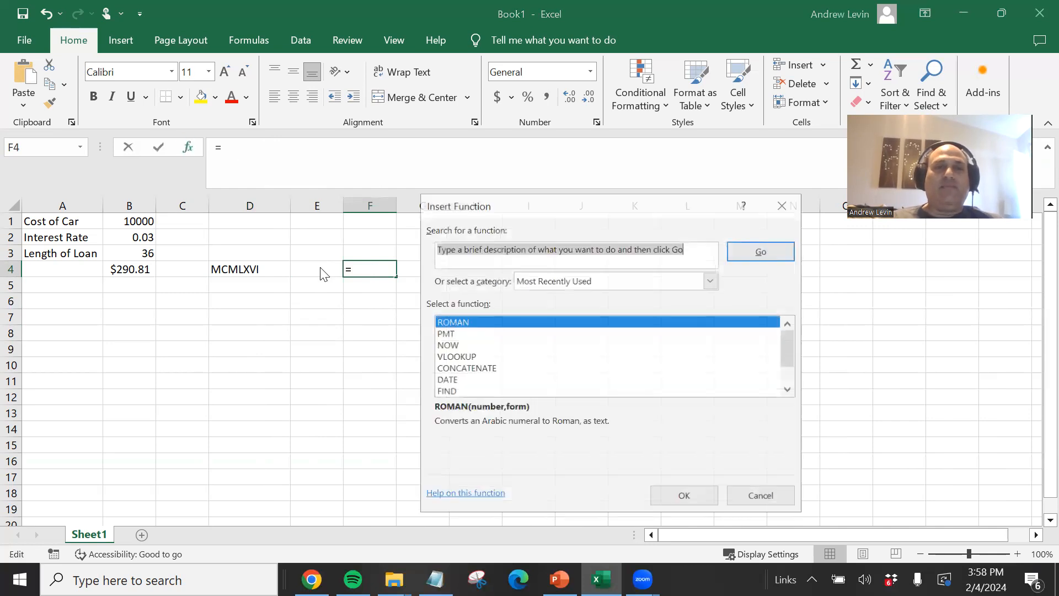
{"action": "left_click", "coordinate": [448, 345]}
{"action": "left_click", "coordinate": [691, 497]}
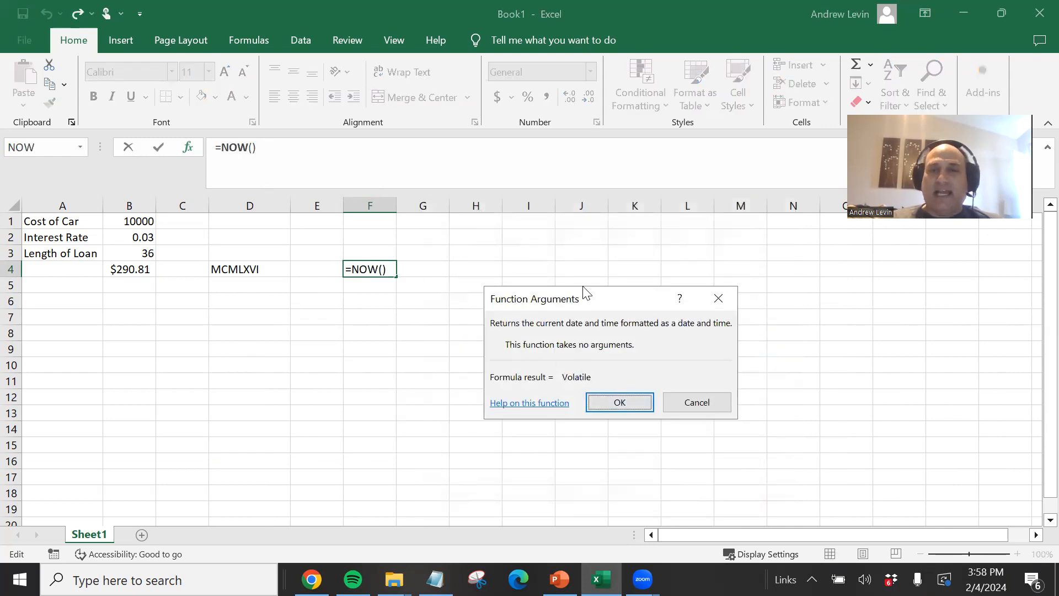
{"action": "left_click_drag", "start_coordinate": [572, 298], "coordinate": [545, 190]}
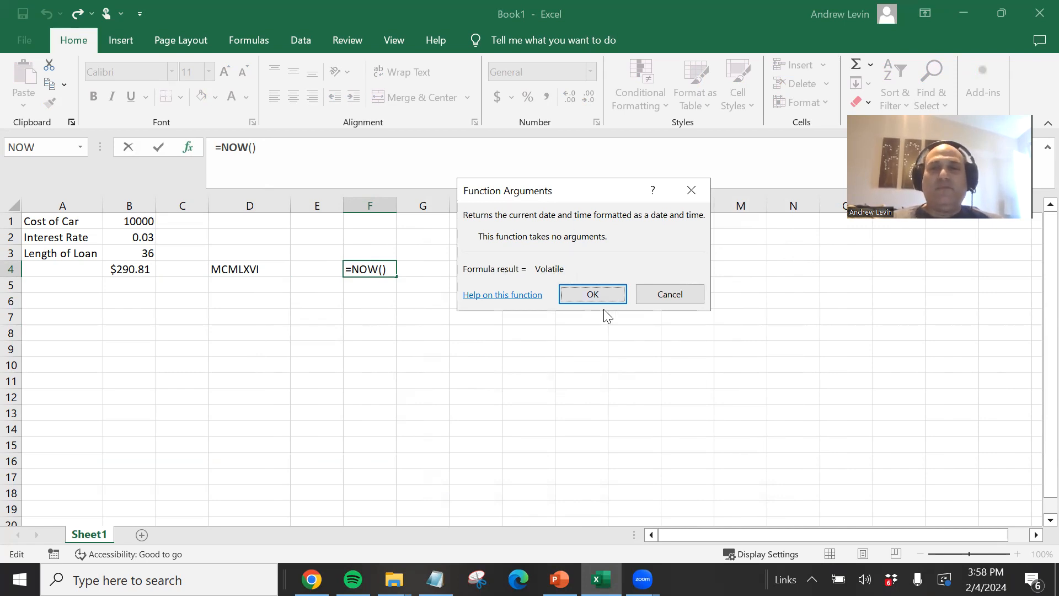
{"action": "left_click", "coordinate": [593, 298]}
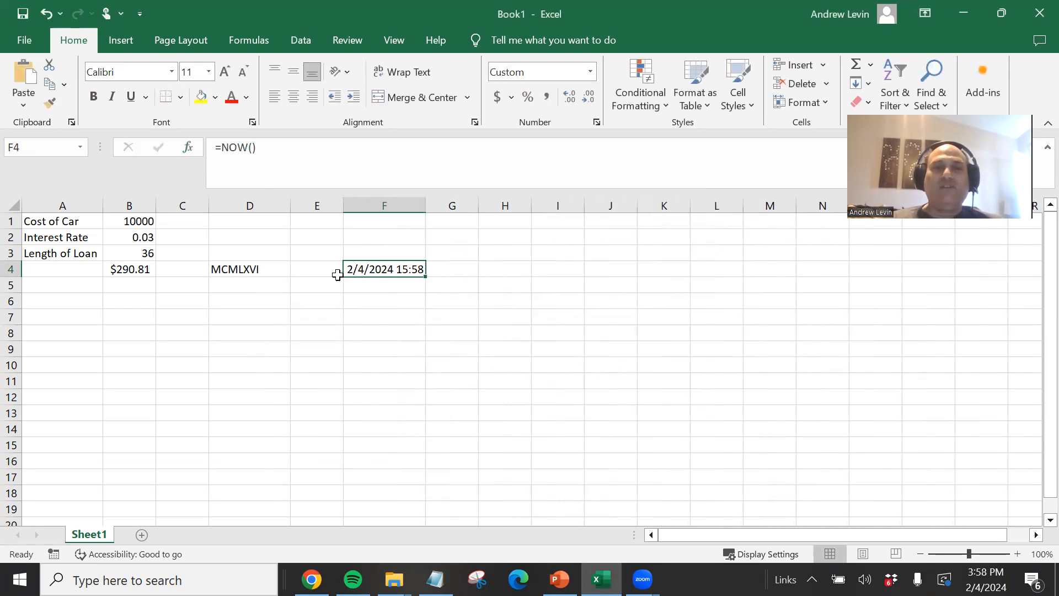
{"action": "left_click", "coordinate": [352, 284]}
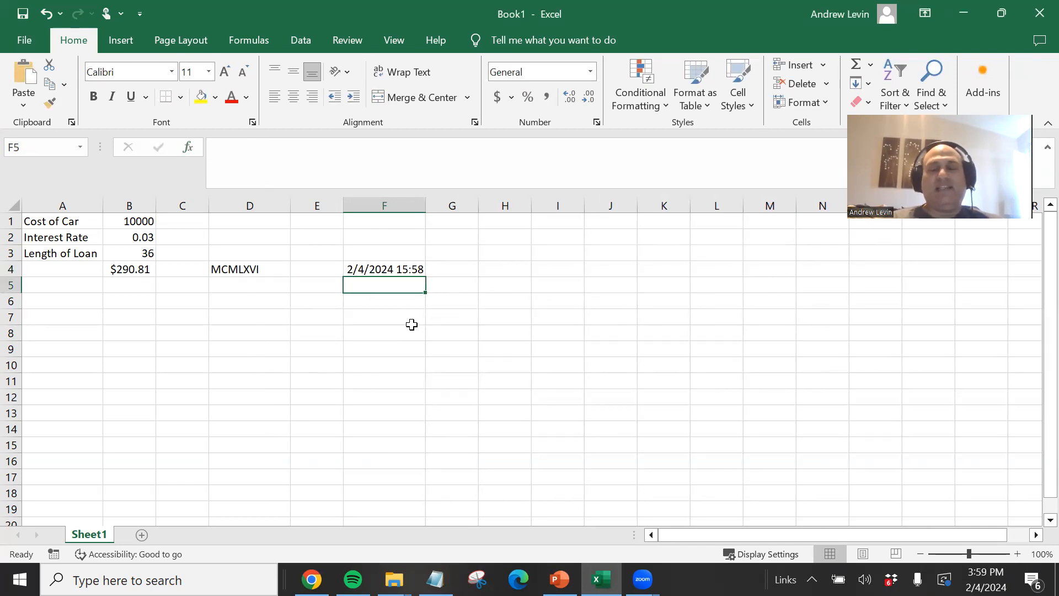
{"action": "left_click", "coordinate": [375, 266]}
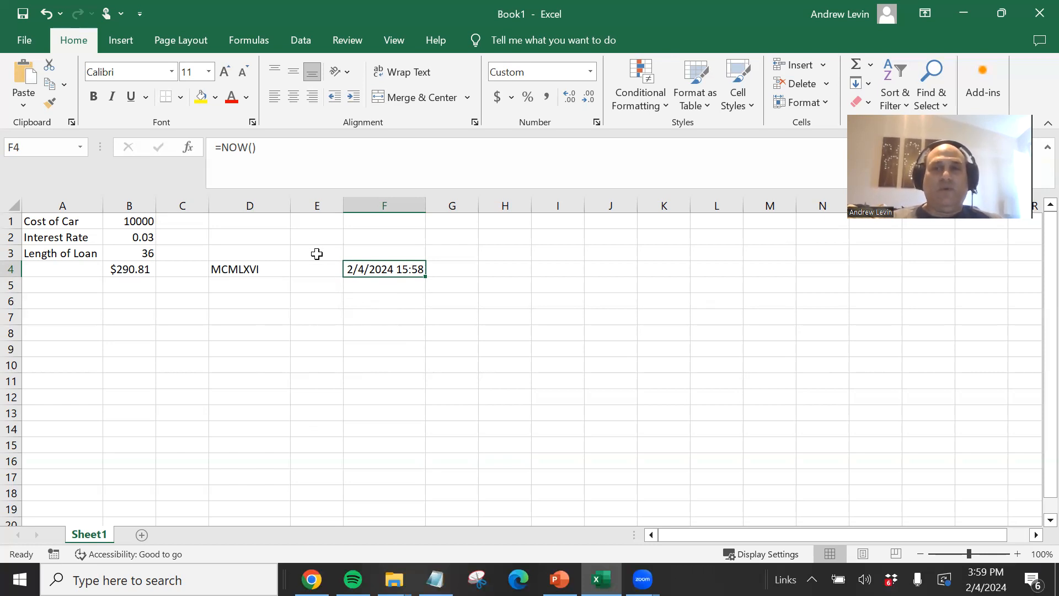
- Enter 1 in A8 and 2 in B8, and add them with the formula =A8+B8 in C8
{"action": "left_click", "coordinate": [59, 333]}
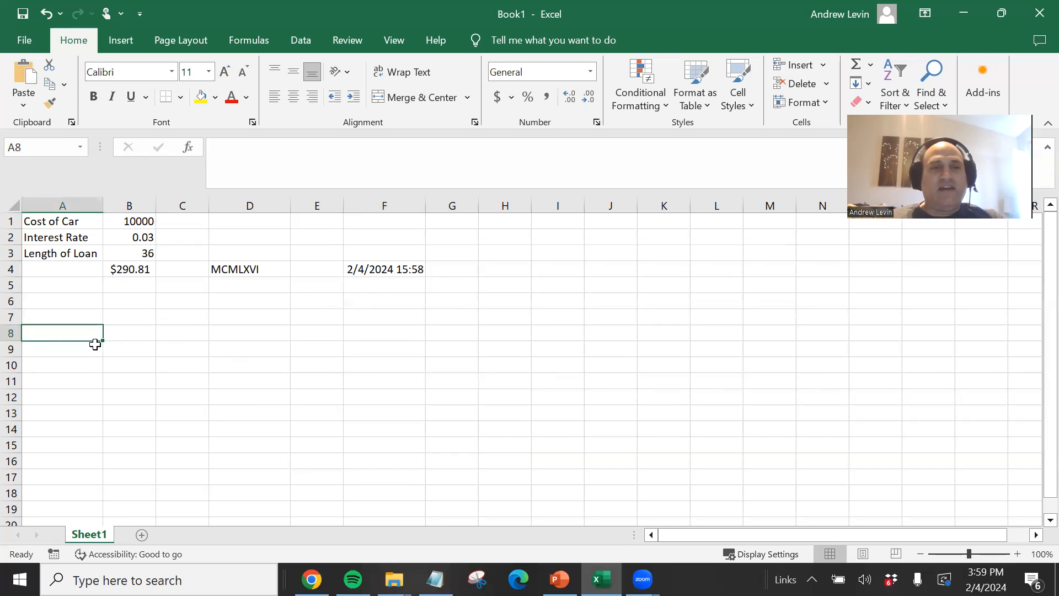
{"action": "type", "text": "1"}
{"action": "left_click", "coordinate": [123, 332]}
{"action": "type", "text": "2"}
{"action": "left_click", "coordinate": [172, 332]}
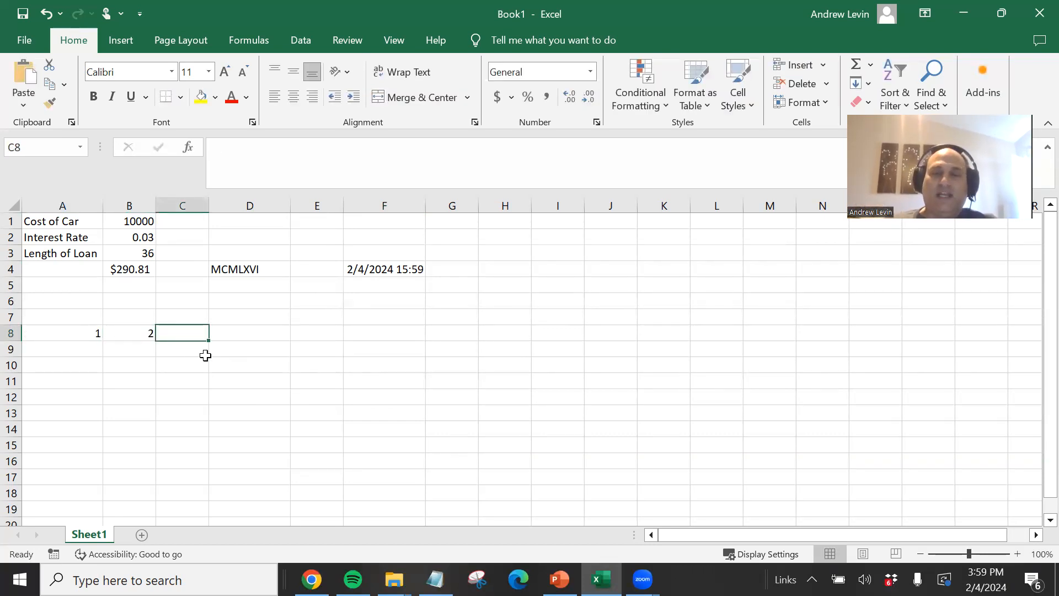
{"action": "type", "text": "="}
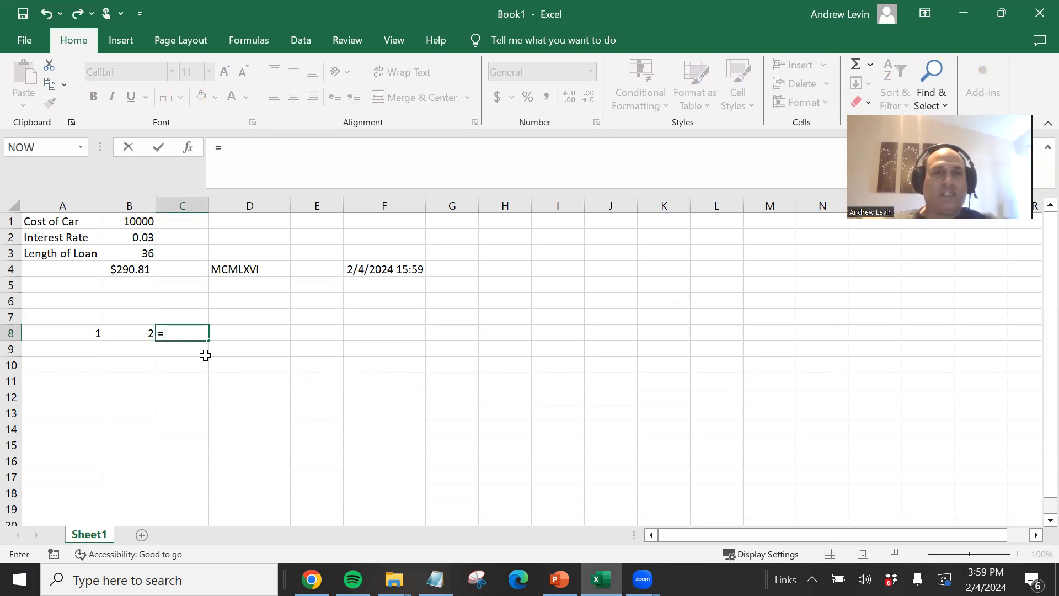
{"action": "left_click", "coordinate": [79, 330]}
{"action": "type", "text": "+"}
{"action": "left_click", "coordinate": [126, 333]}
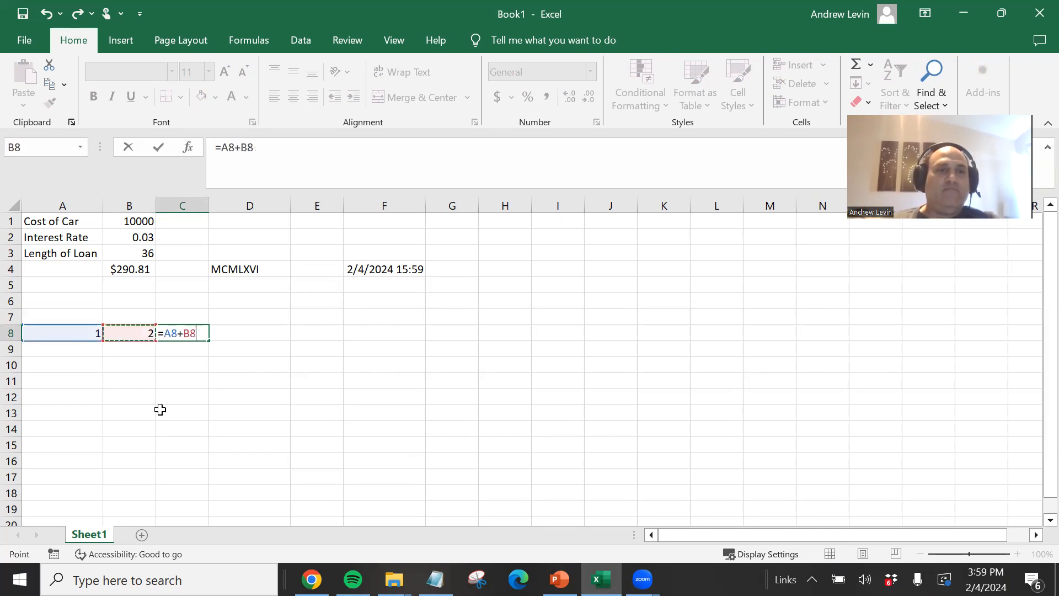
{"action": "key", "text": "Return"}
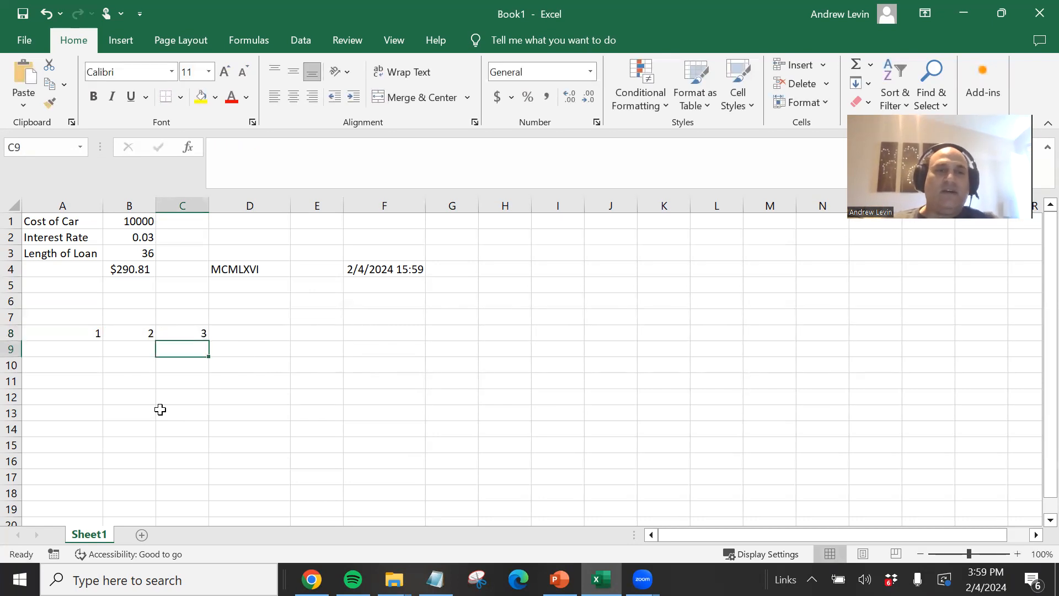
- Enter 1 in A9
{"action": "left_click", "coordinate": [70, 345]}
{"action": "type", "text": "1"}
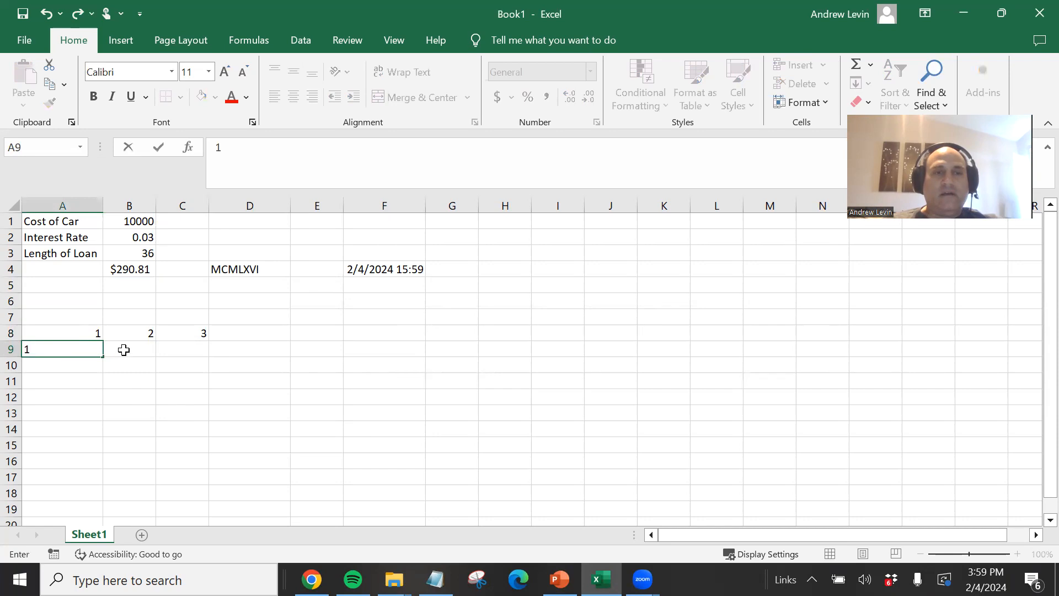
{"action": "left_click", "coordinate": [137, 349]}
{"action": "type", "text": "2"}
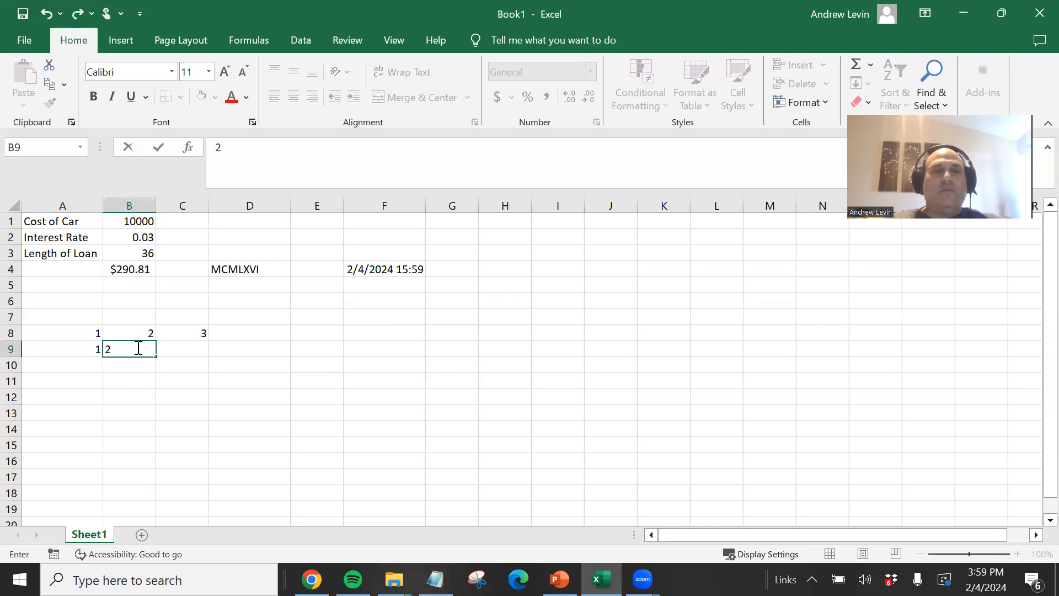
{"action": "key", "text": "Escape"}
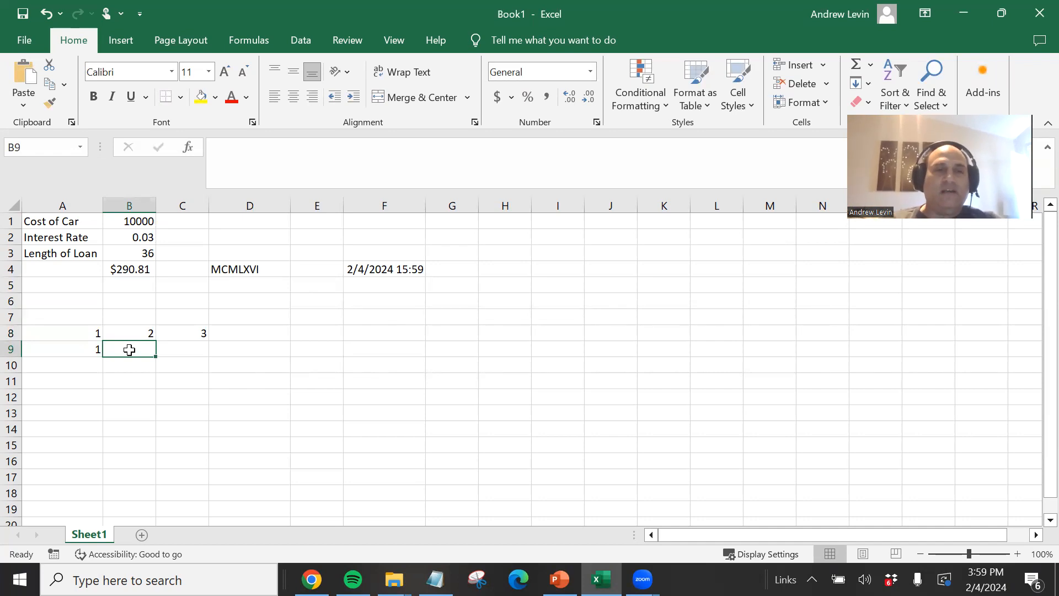
- Try entering the formula =A9+B9 in B9 itself, dismiss the circular reference warning, and clear B9
{"action": "type", "text": "="}
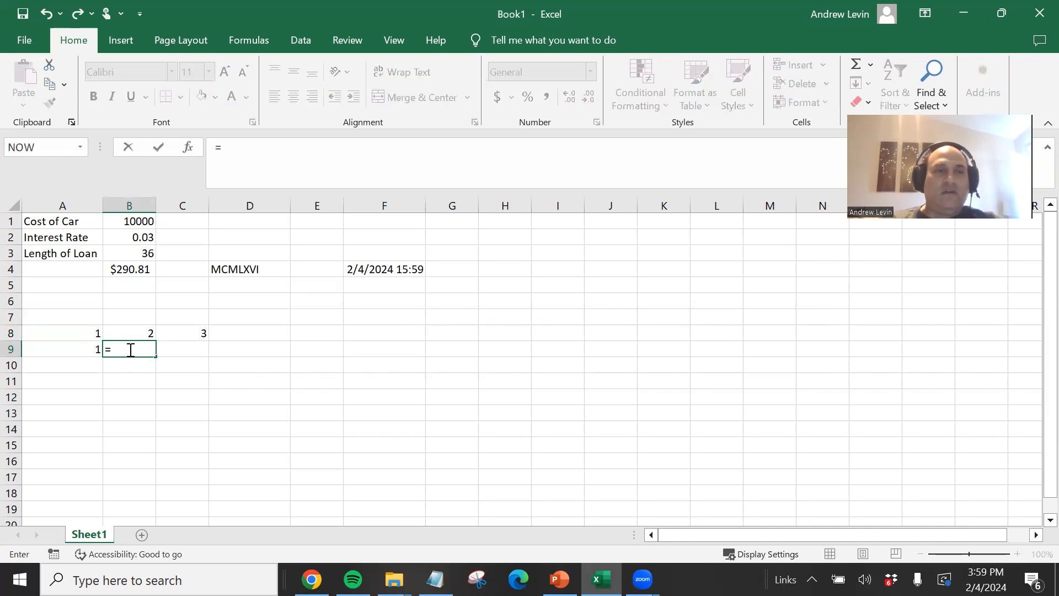
{"action": "left_click", "coordinate": [85, 350]}
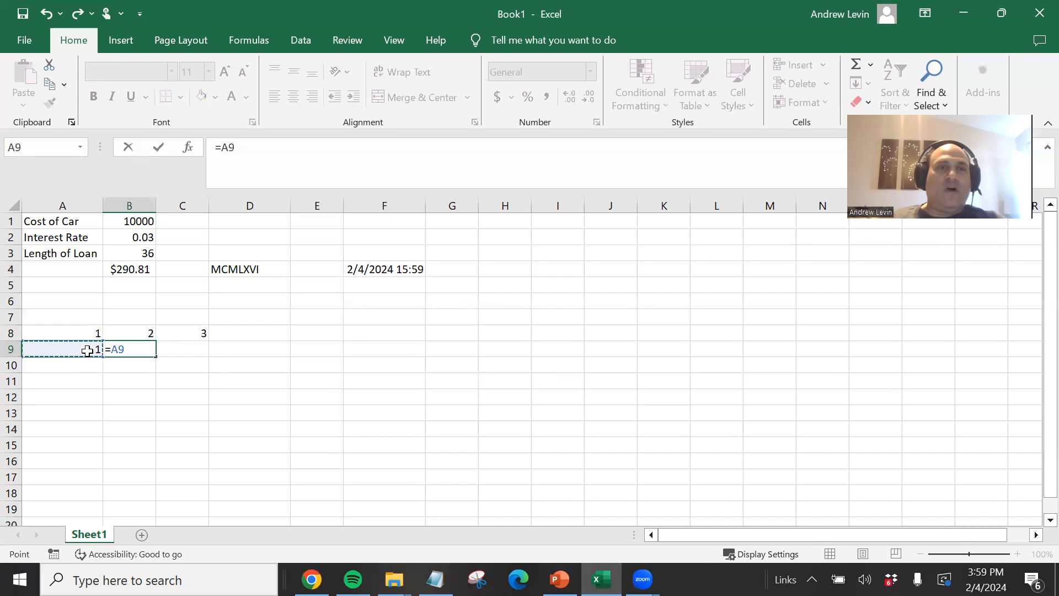
{"action": "type", "text": "+"}
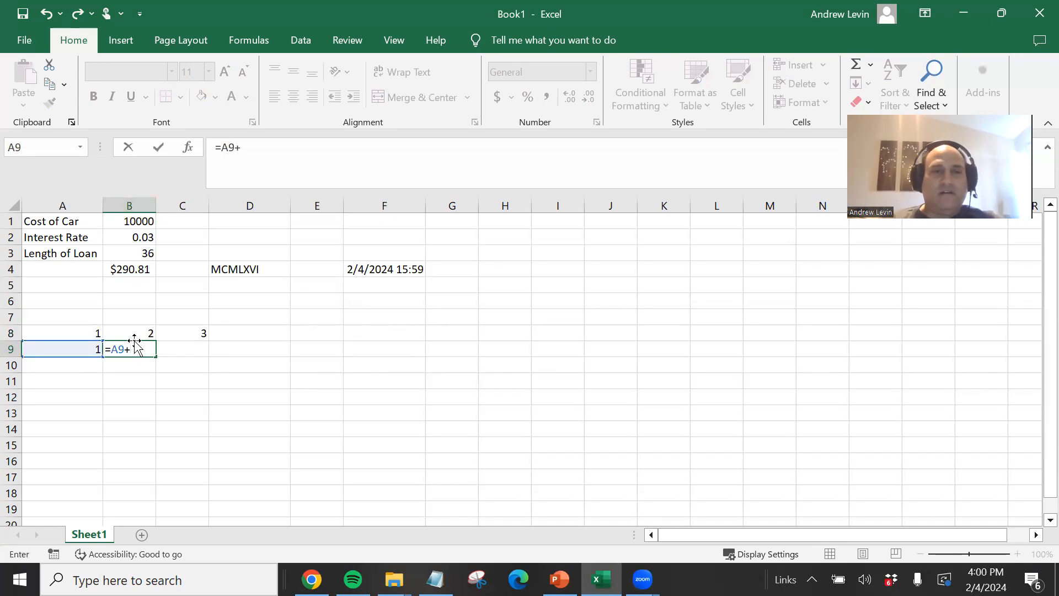
{"action": "type", "text": "b9"}
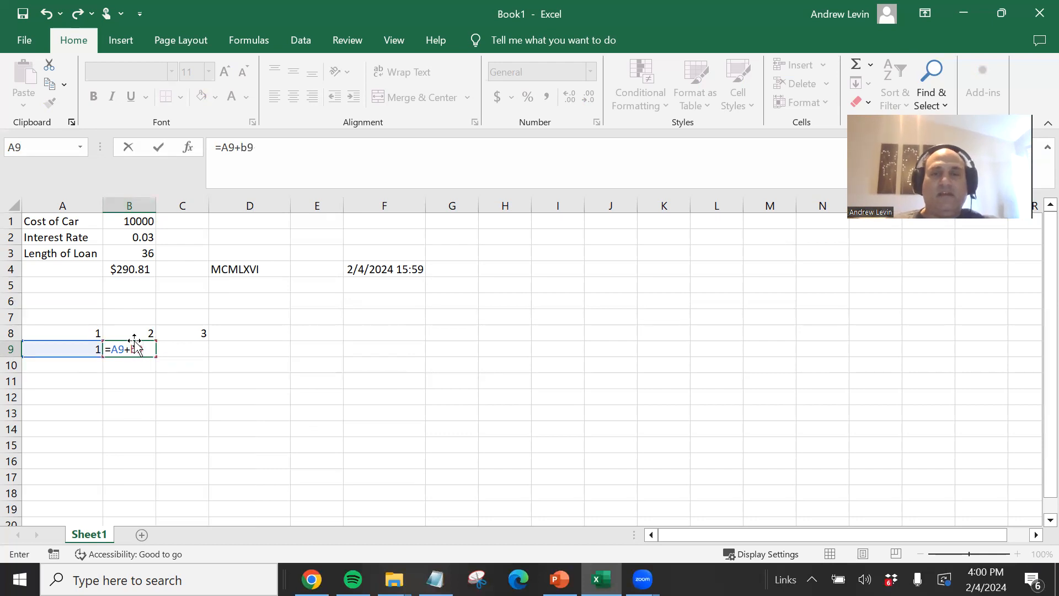
{"action": "key", "text": "Return"}
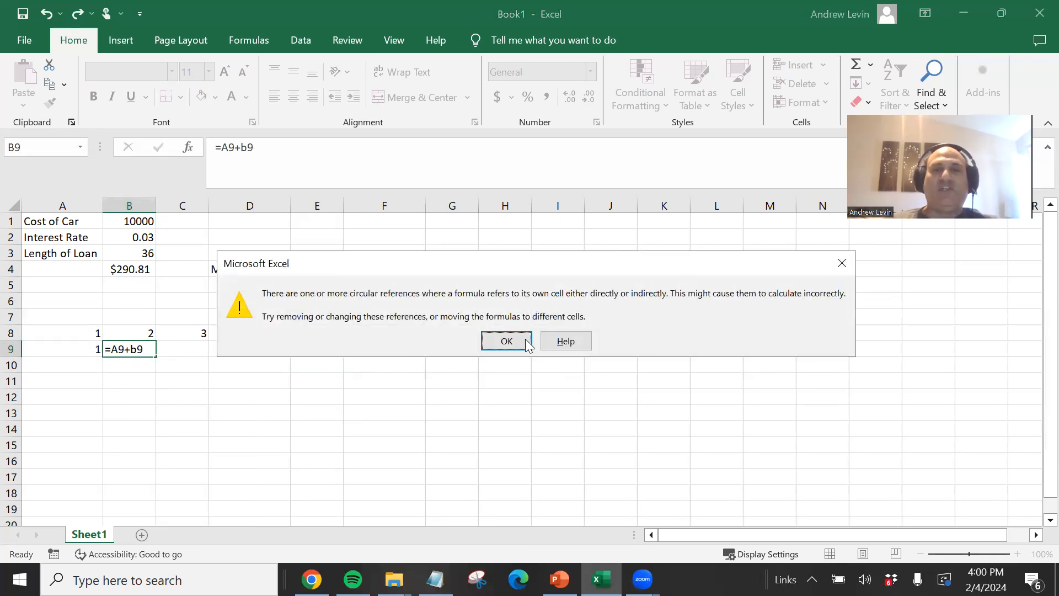
{"action": "left_click", "coordinate": [506, 341]}
{"action": "left_click", "coordinate": [141, 348]}
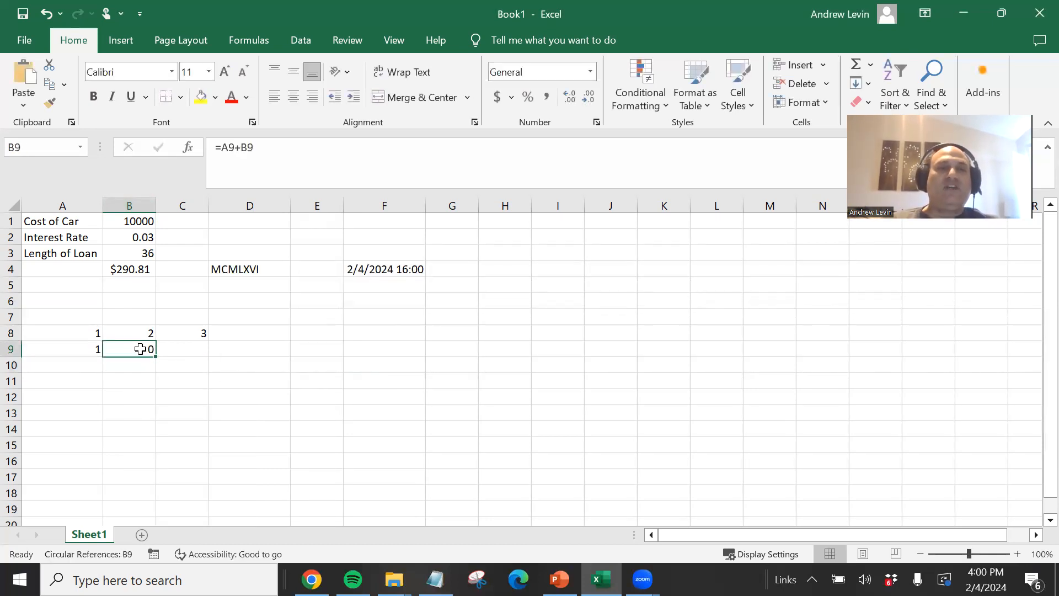
{"action": "key", "text": "Delete"}
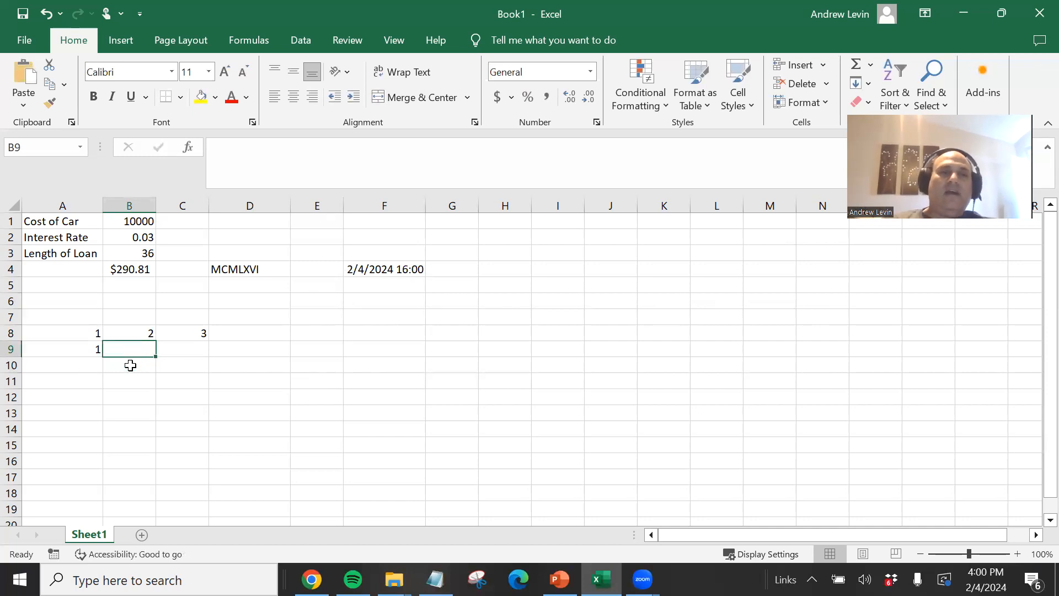
- Enter 1 in B9
{"action": "left_click", "coordinate": [188, 332]}
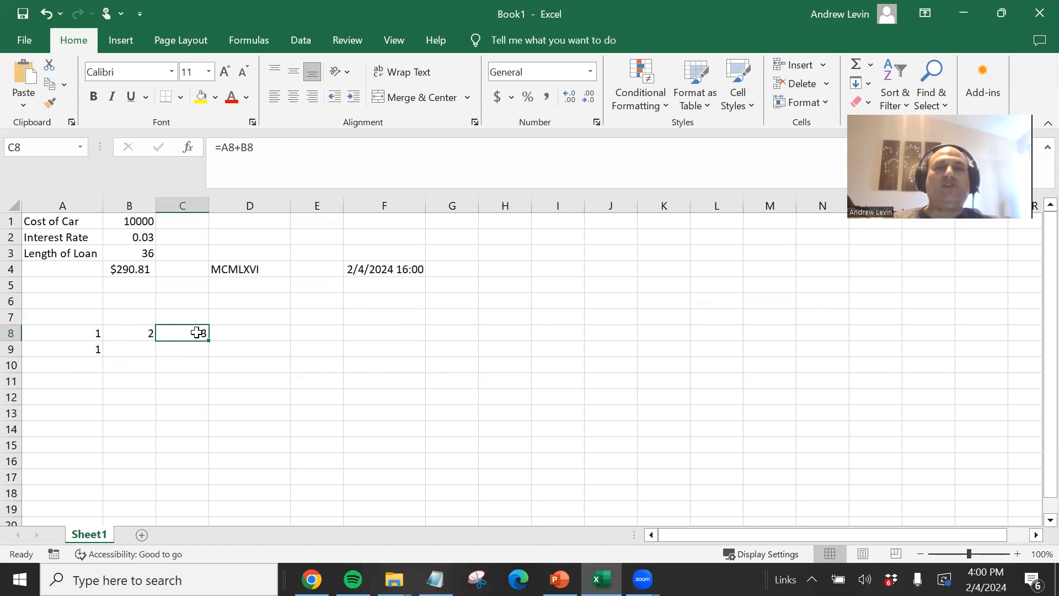
{"action": "left_click", "coordinate": [119, 351]}
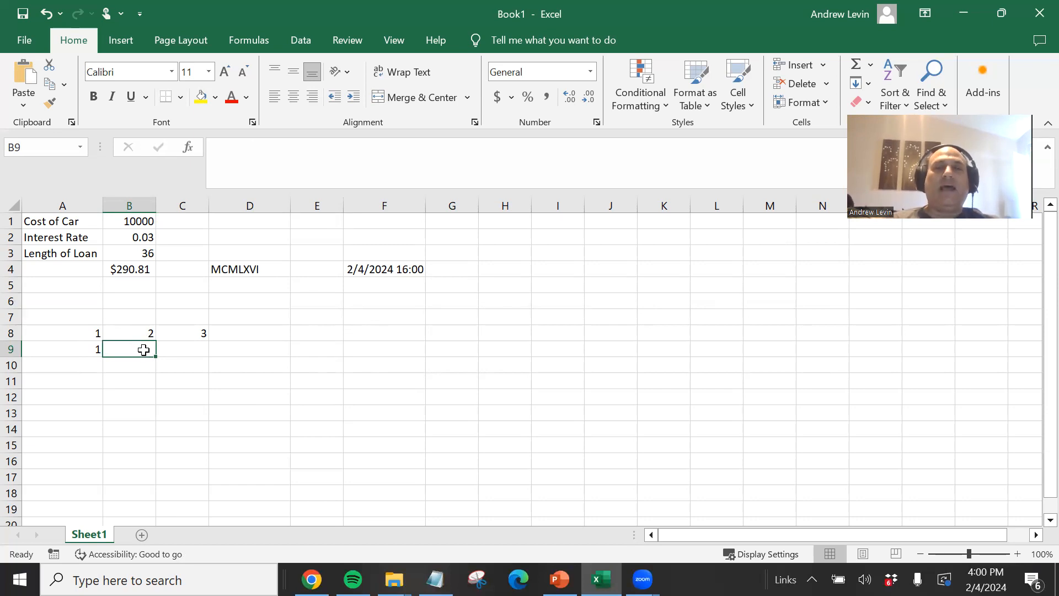
{"action": "left_click", "coordinate": [74, 349]}
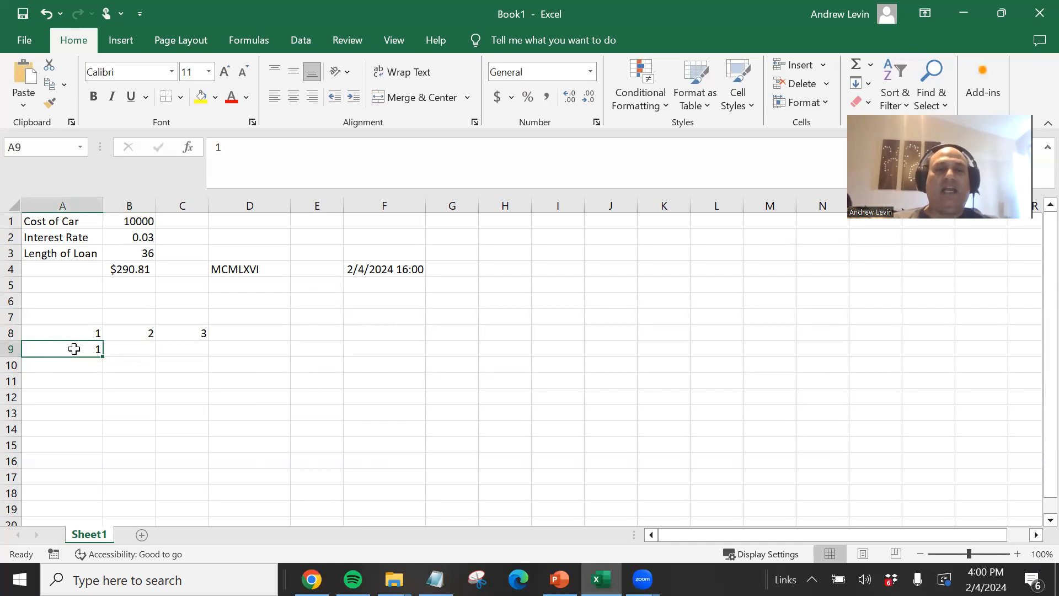
{"action": "left_click", "coordinate": [120, 348]}
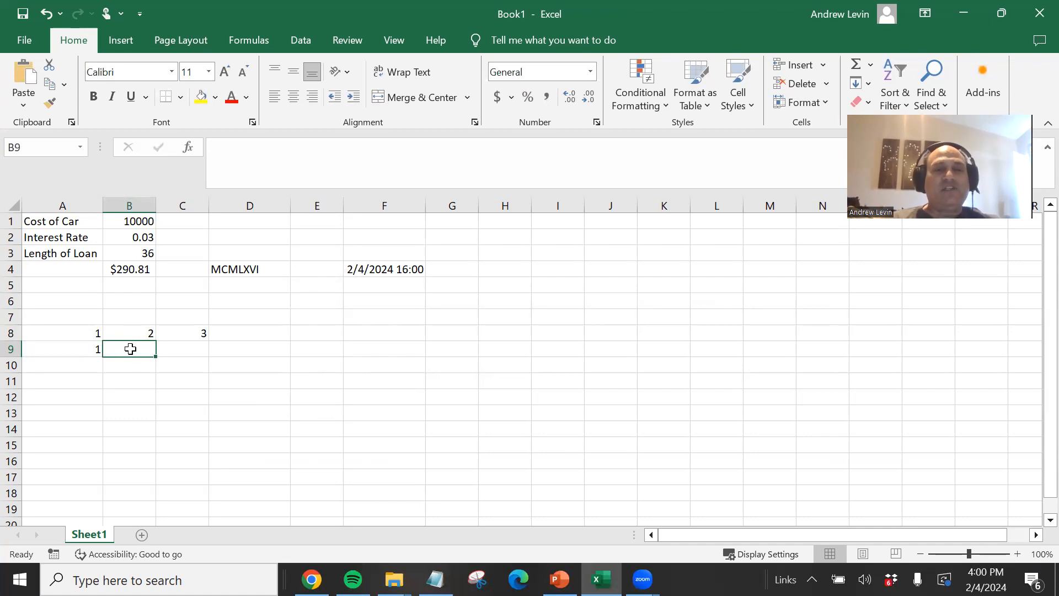
{"action": "type", "text": "1"}
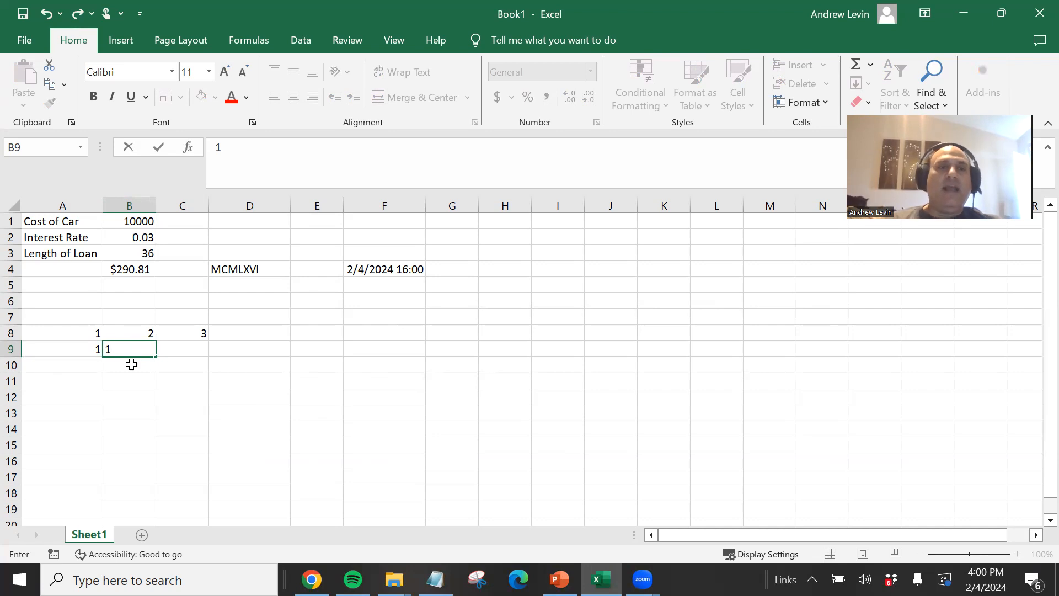
{"action": "key", "text": "ctrl+Return"}
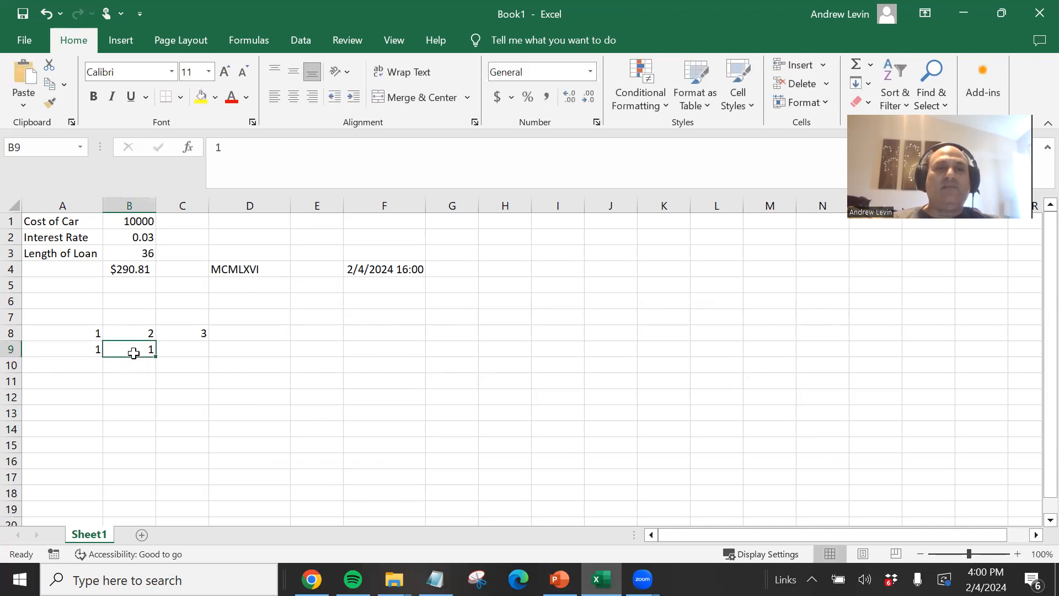
{"action": "left_click", "coordinate": [91, 346]}
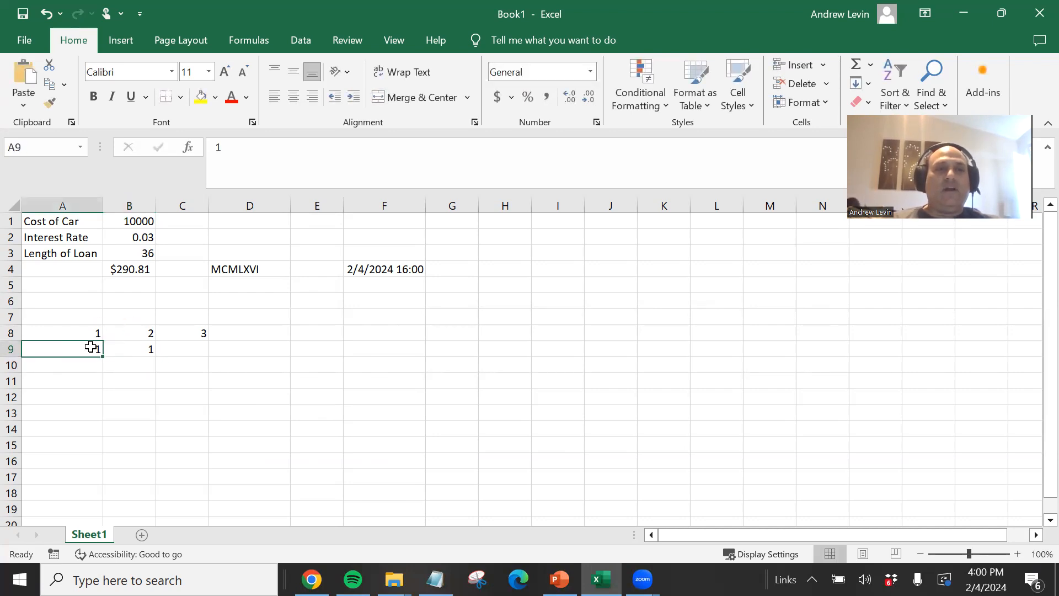
{"action": "left_click", "coordinate": [131, 349]}
{"action": "type", "text": "2"}
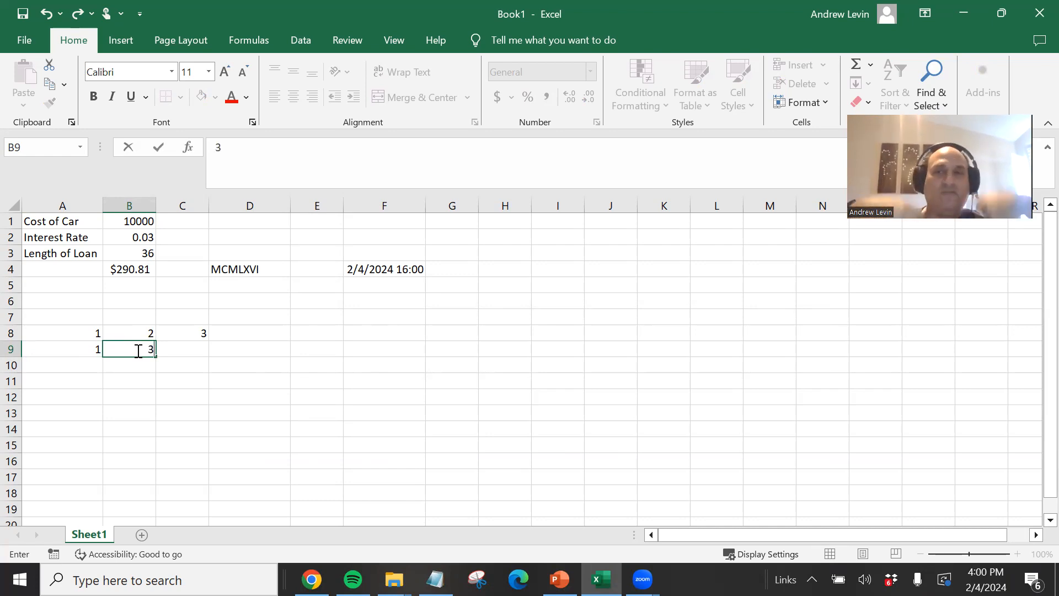
{"action": "key", "text": "Escape"}
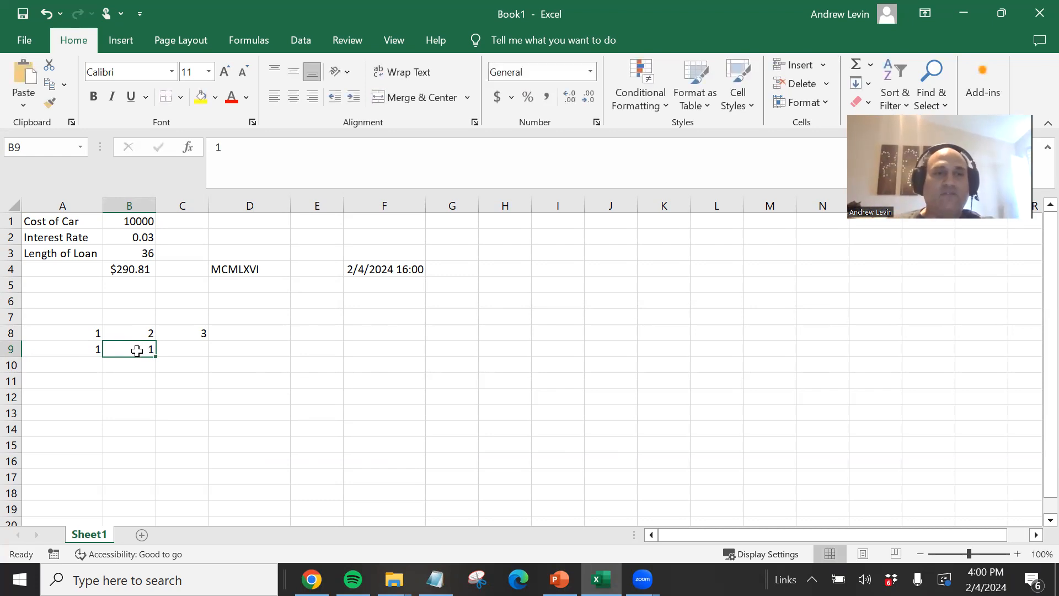
- Review the formula in C8 and the values in A8:B8 it adds
{"action": "left_click", "coordinate": [164, 348]}
{"action": "left_click", "coordinate": [172, 334]}
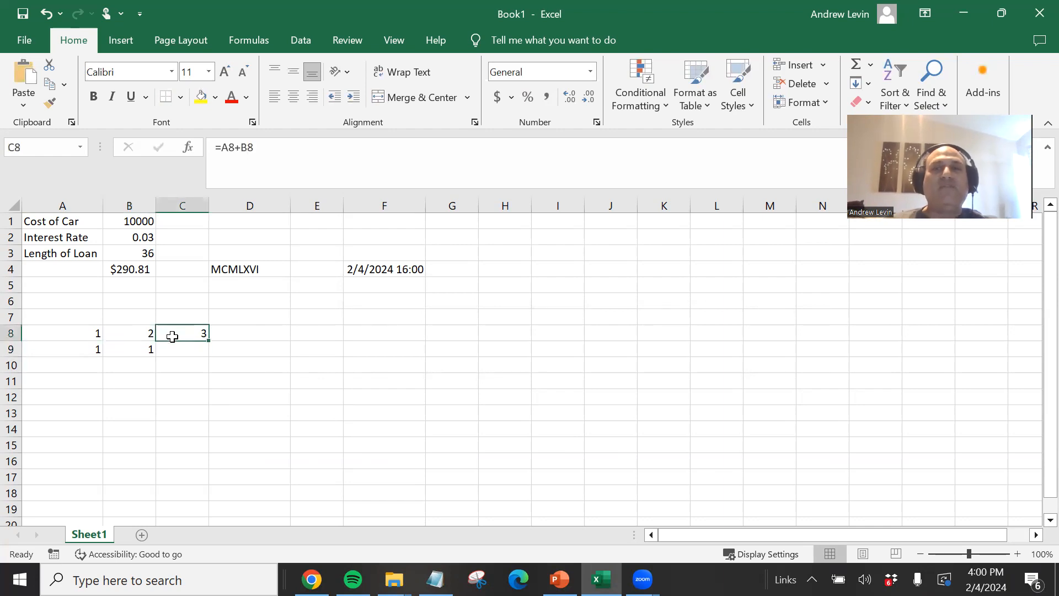
{"action": "left_click_drag", "start_coordinate": [97, 331], "coordinate": [135, 334]}
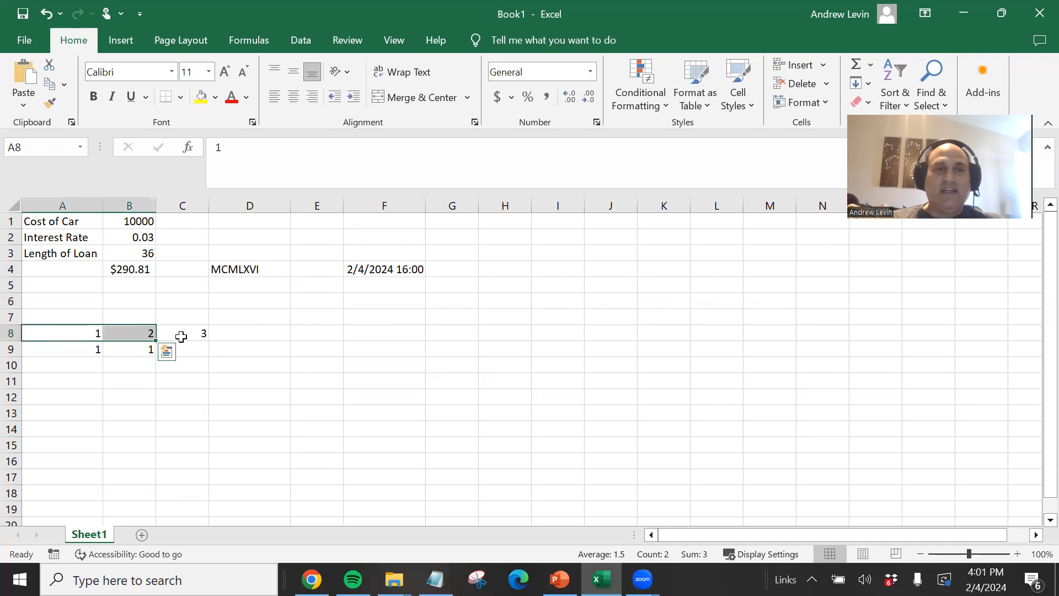
{"action": "left_click", "coordinate": [180, 334]}
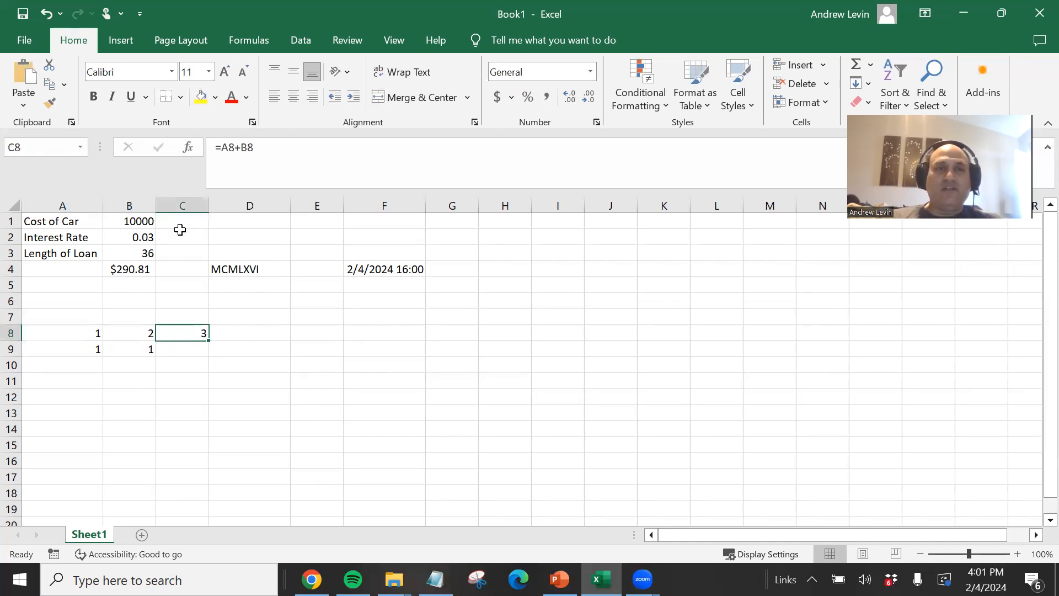